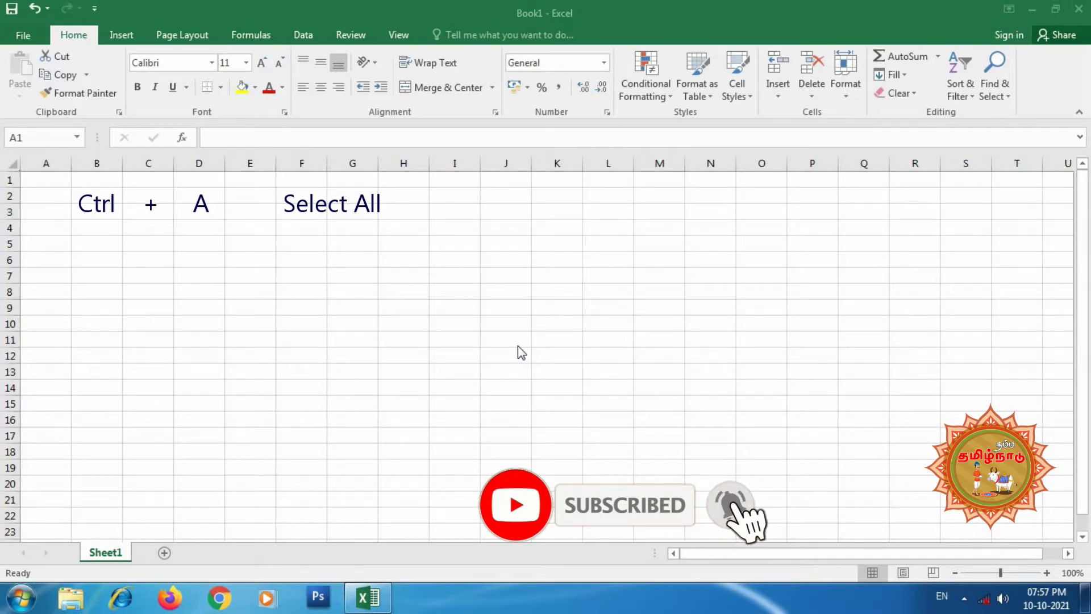
# Step: Switch to the blank Book1 workbook and select all cells on Sheet1 with Ctrl+A
pyautogui.hotkey('alt', 'Tab')
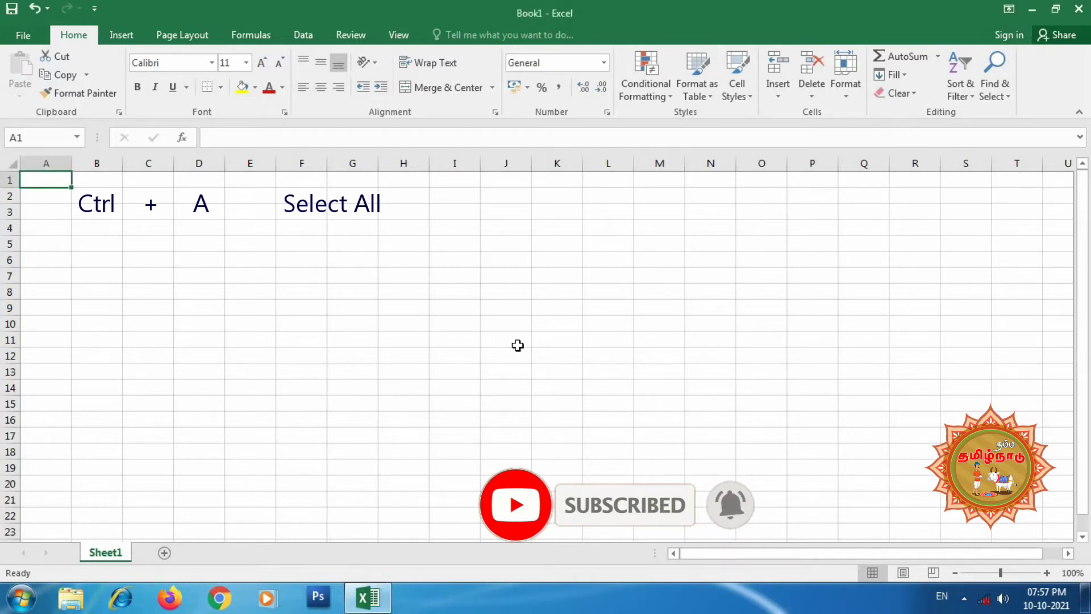
pyautogui.hotkey('ctrl', 'a')
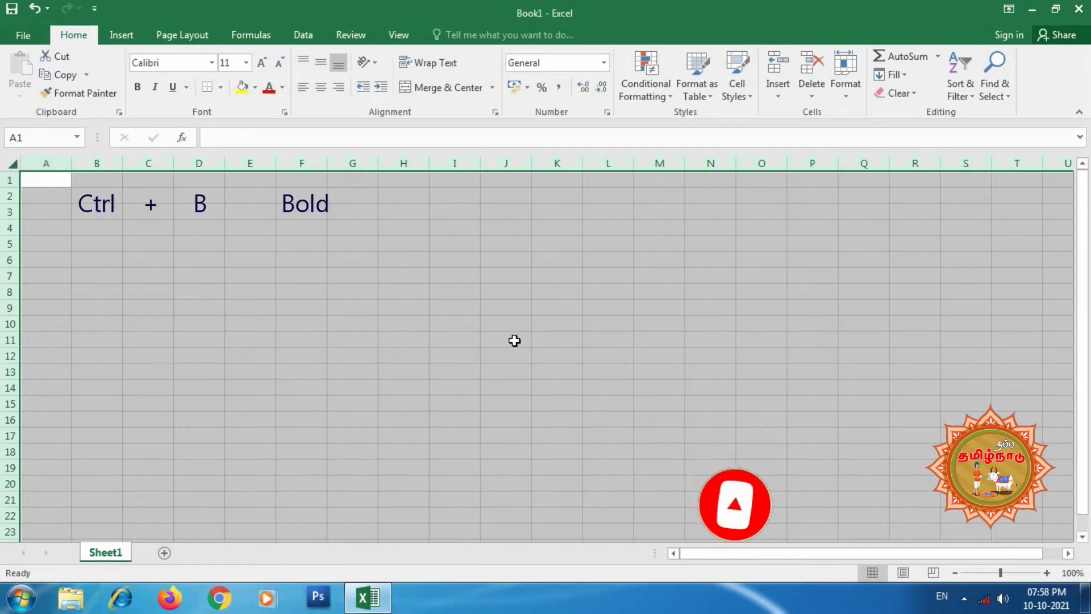
# Step: Enter Namma in J11 and Tamilnadu in K11, then make Namma bold with Ctrl+B
pyautogui.click(515, 341)
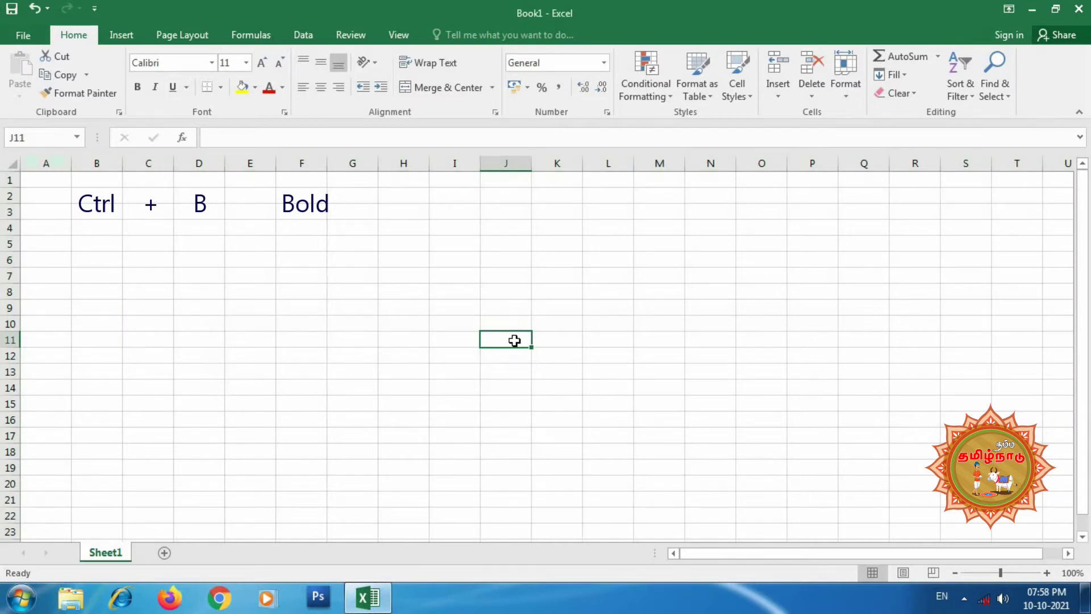
pyautogui.write('Namm')
pyautogui.write('ames')
pyautogui.press('Tab')
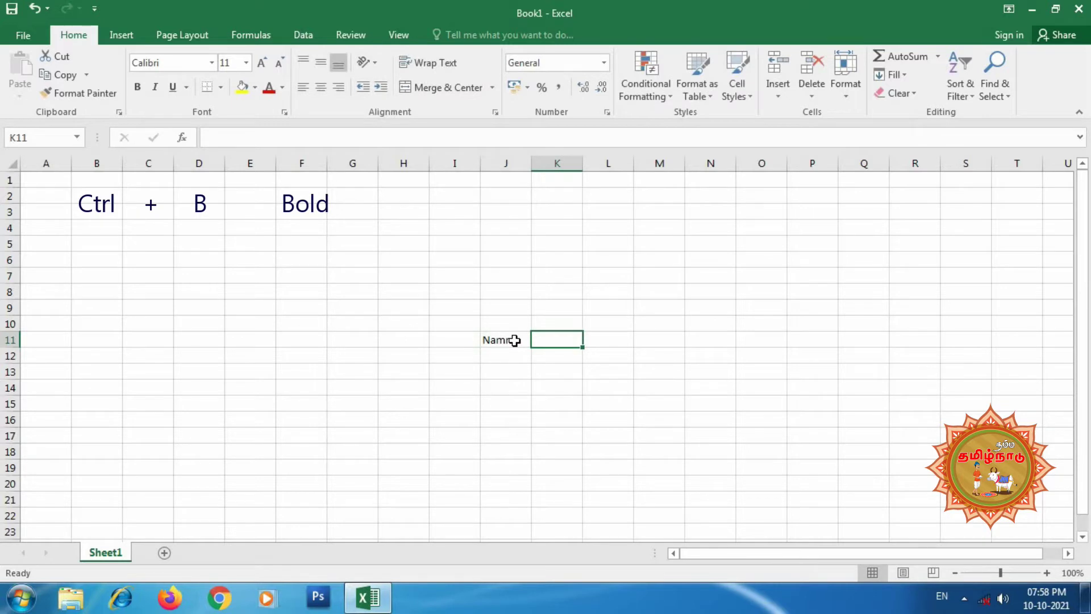
pyautogui.write('Tamiln')
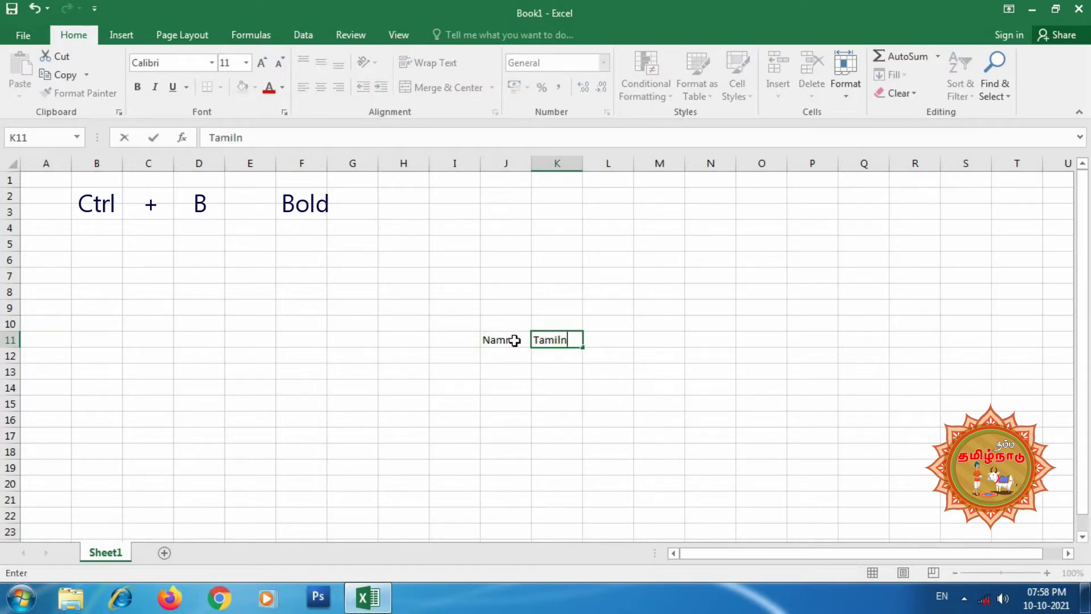
pyautogui.write('adu')
pyautogui.press('Return')
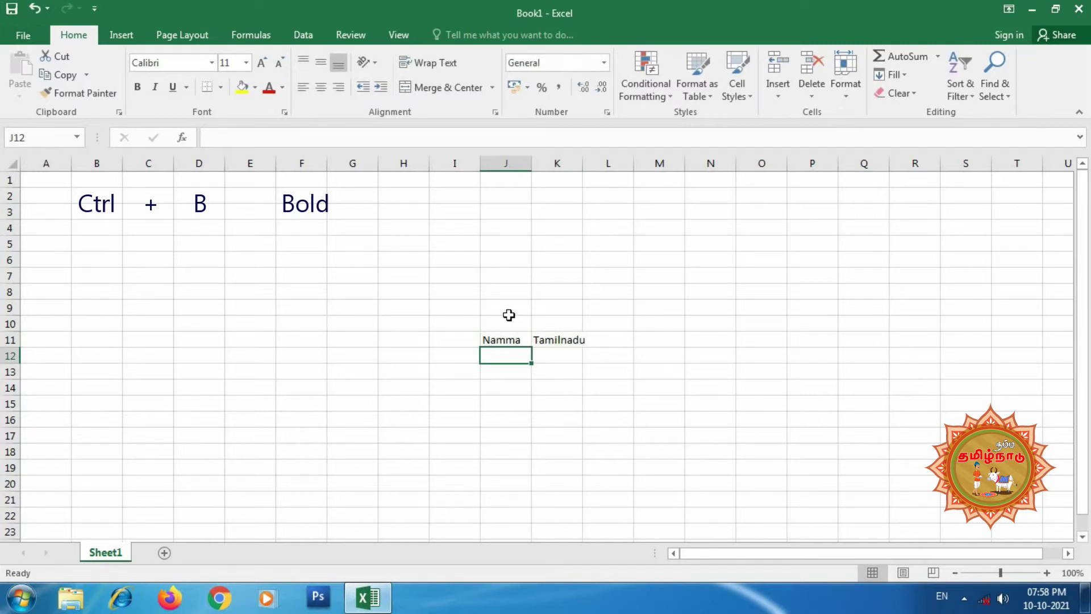
pyautogui.click(505, 339)
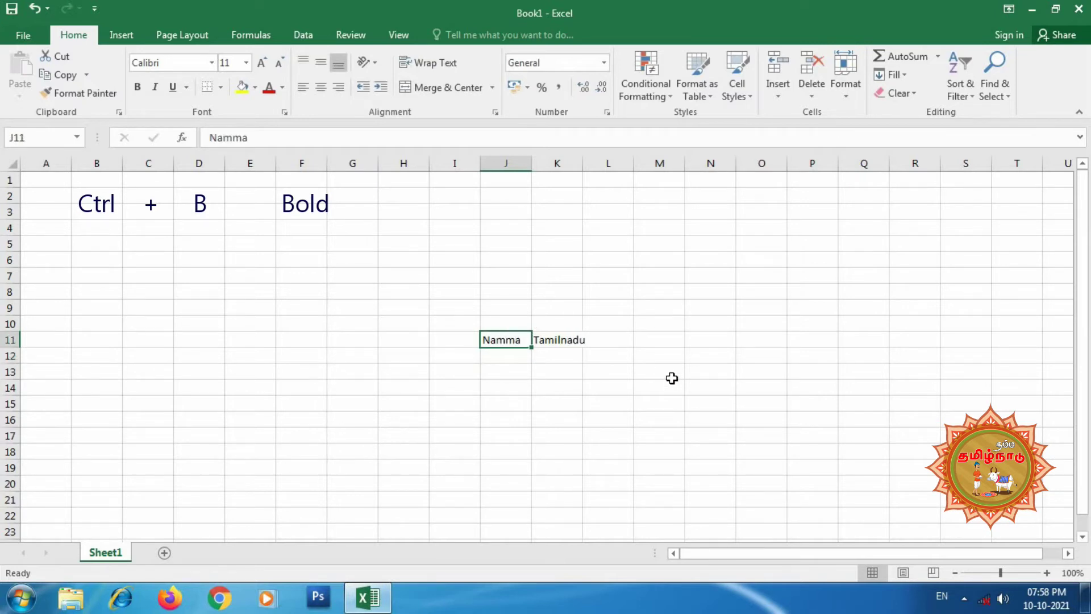
pyautogui.hotkey('ctrl', 'b')
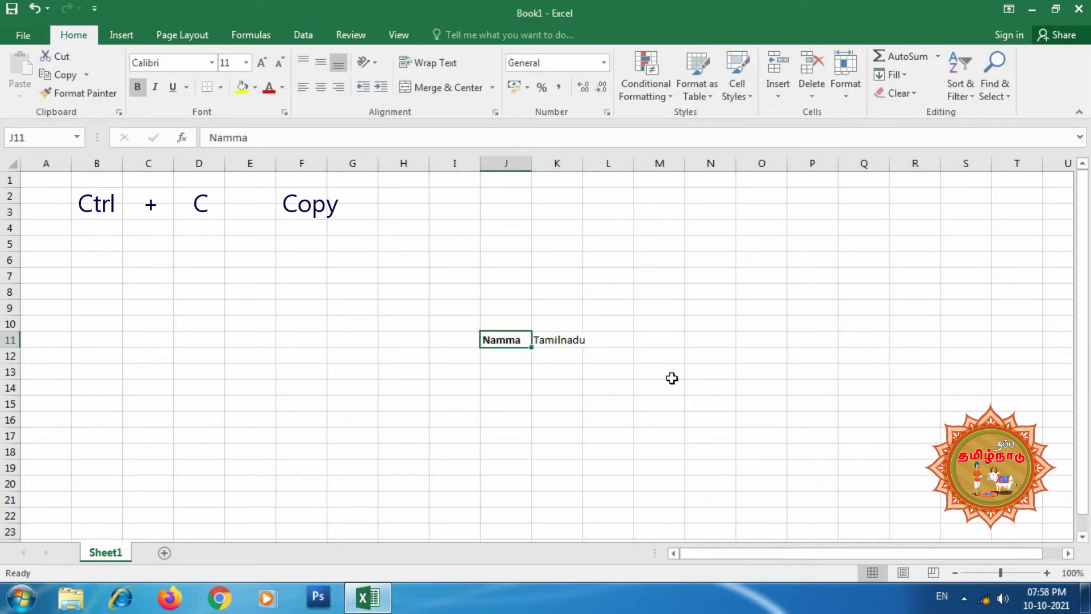
# Step: Copy the Tamilnadu cell K11 to the clipboard with Ctrl+C
pyautogui.click(556, 341)
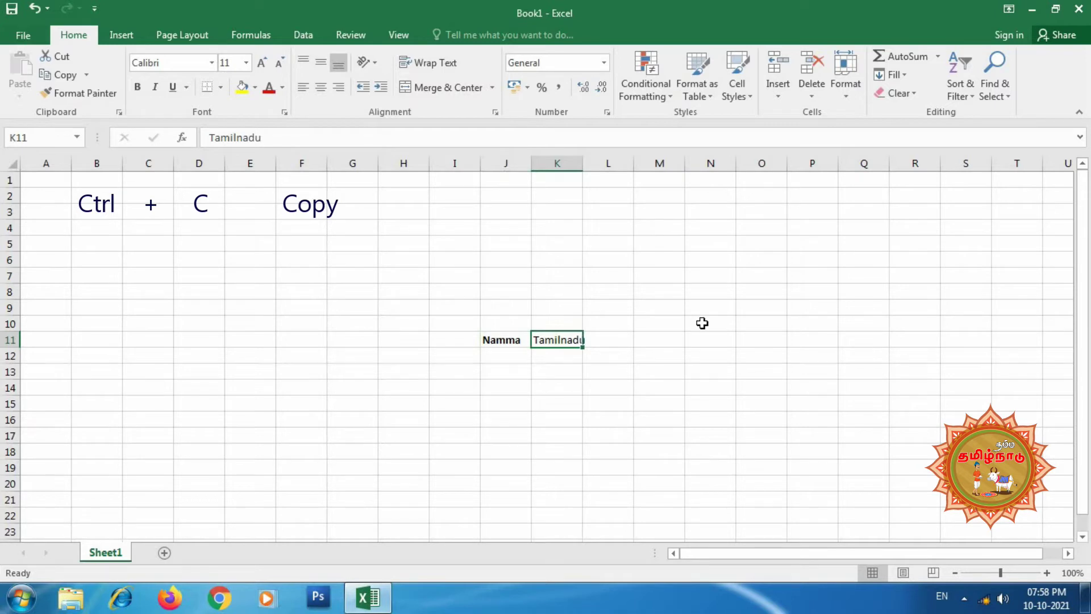
pyautogui.hotkey('ctrl', 'c')
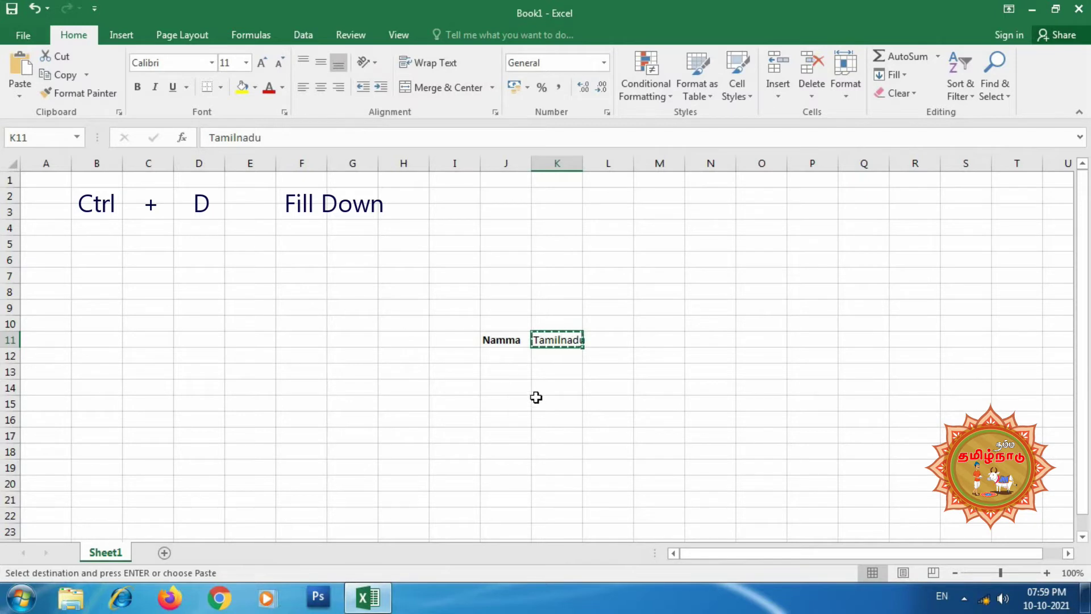
# Step: Enter 10 in N8 and 20 in O8, then =sum(N8+O8) in P8, giving 30
pyautogui.click(702, 292)
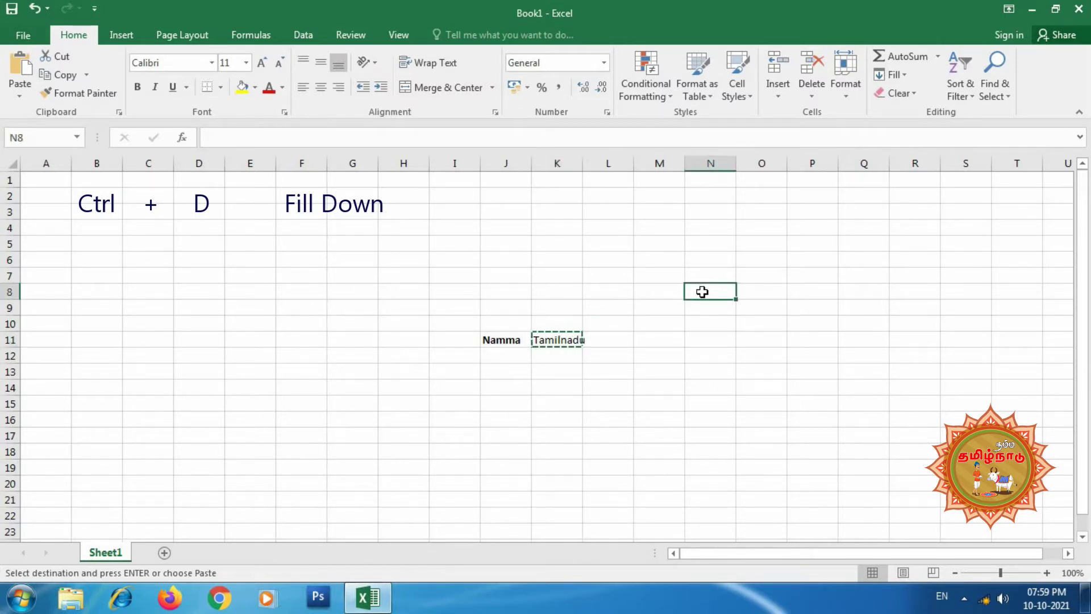
pyautogui.write('10')
pyautogui.press('Tab')
pyautogui.write('20')
pyautogui.press('Tab')
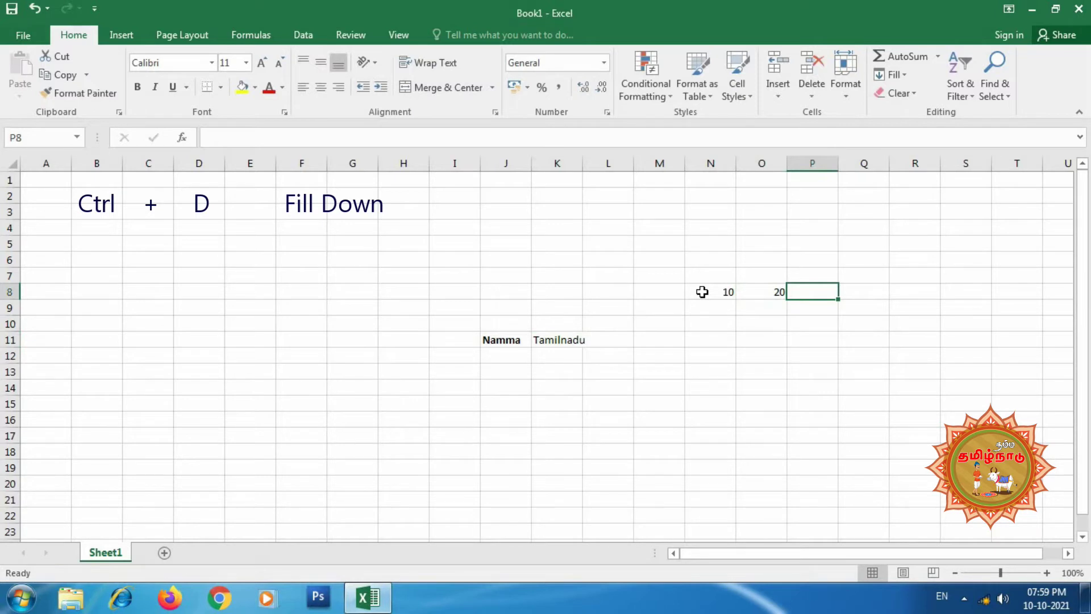
pyautogui.write('=sum')
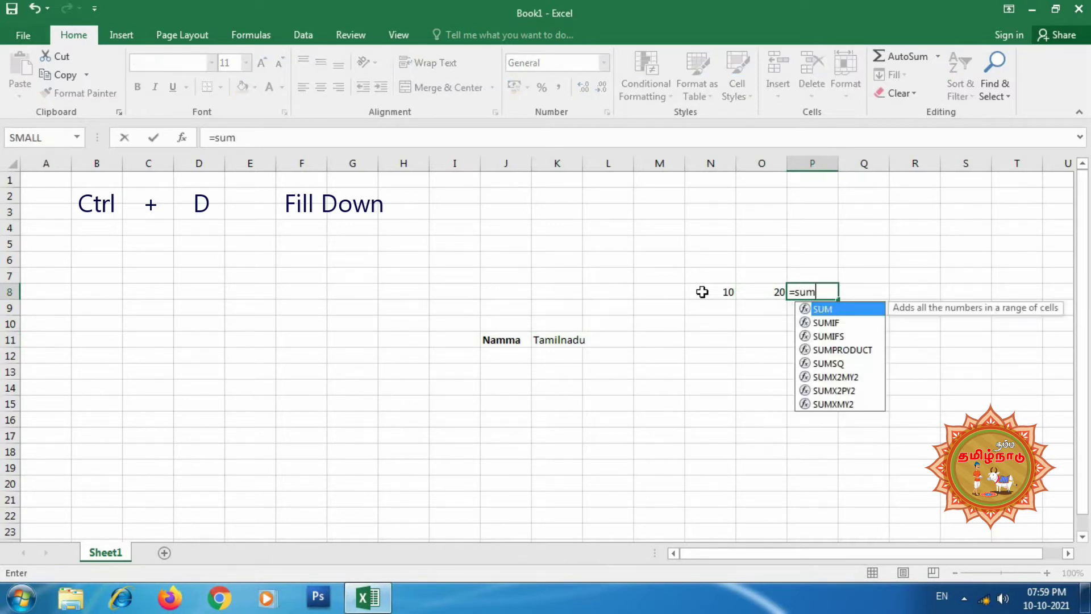
pyautogui.write('(')
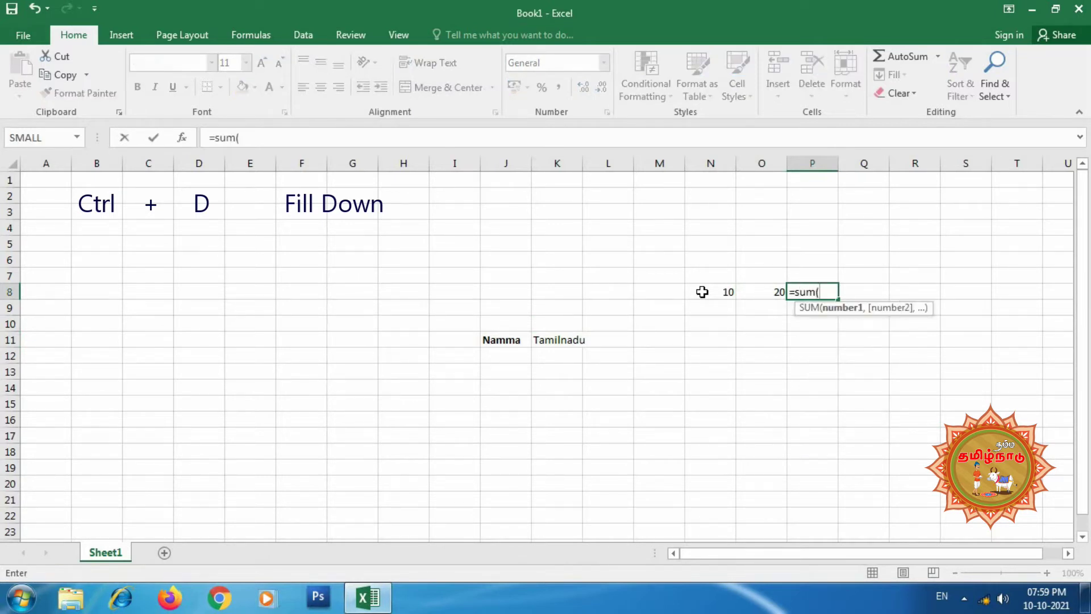
pyautogui.click(703, 292)
pyautogui.write('+')
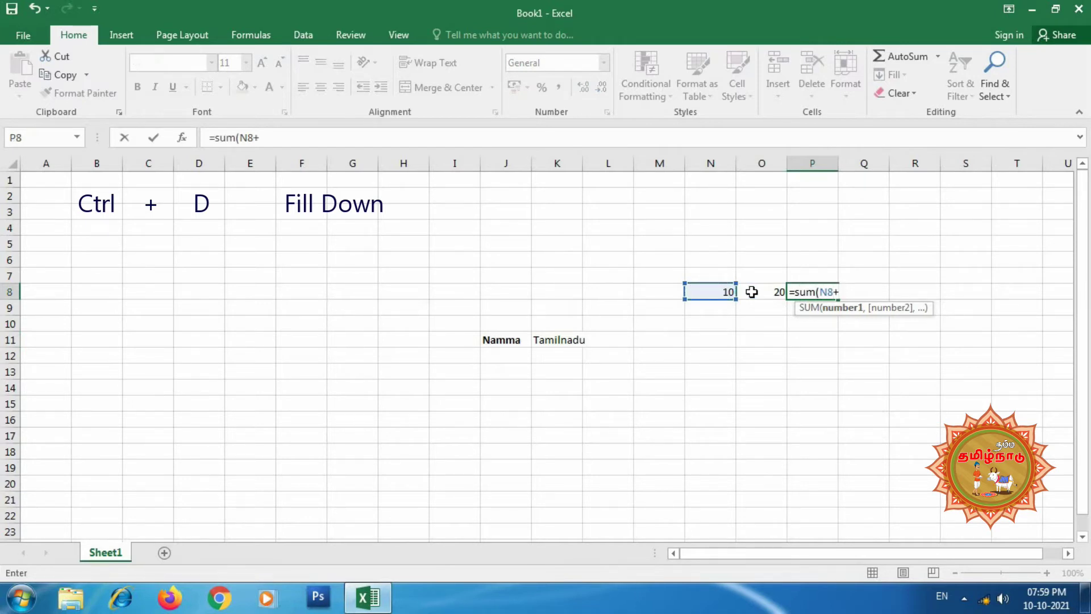
pyautogui.click(752, 292)
pyautogui.write(')')
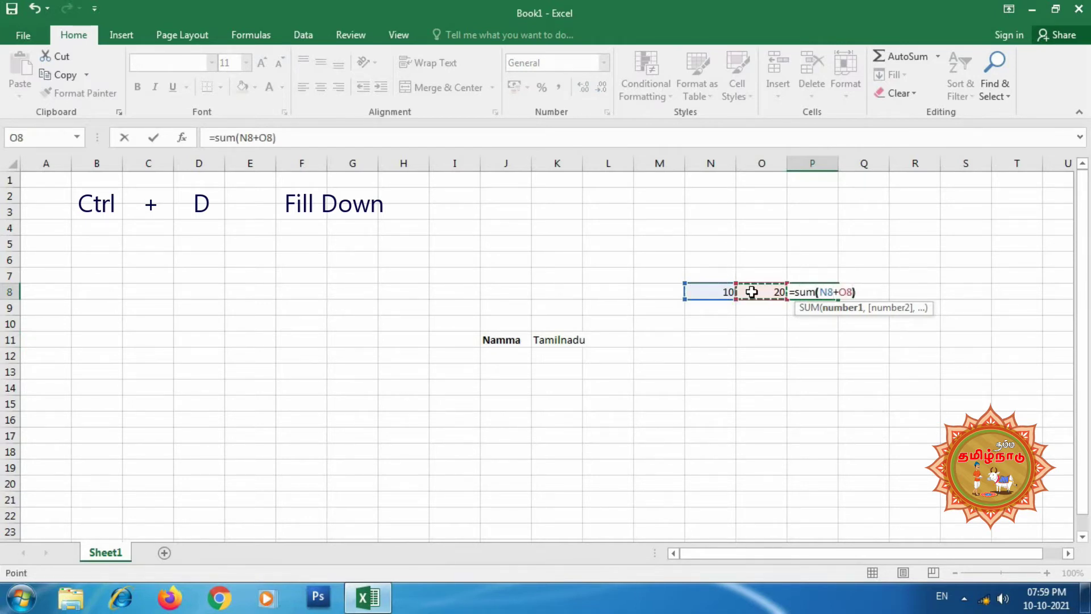
pyautogui.press('Return')
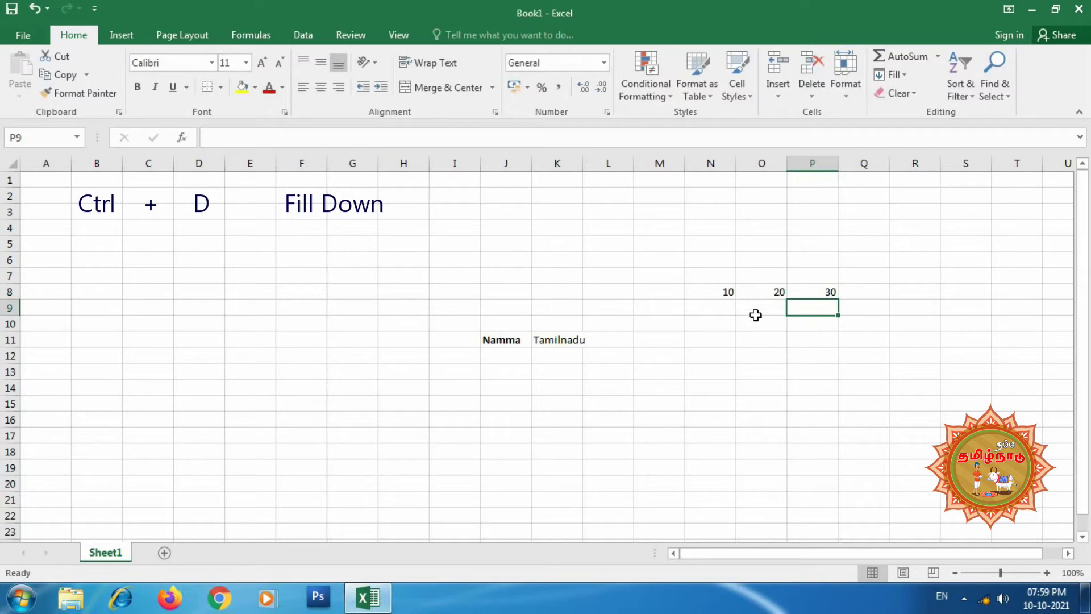
# Step: Enter 10 and 40 in N9:O9, and 50 and 60 in N10:O10
pyautogui.click(725, 307)
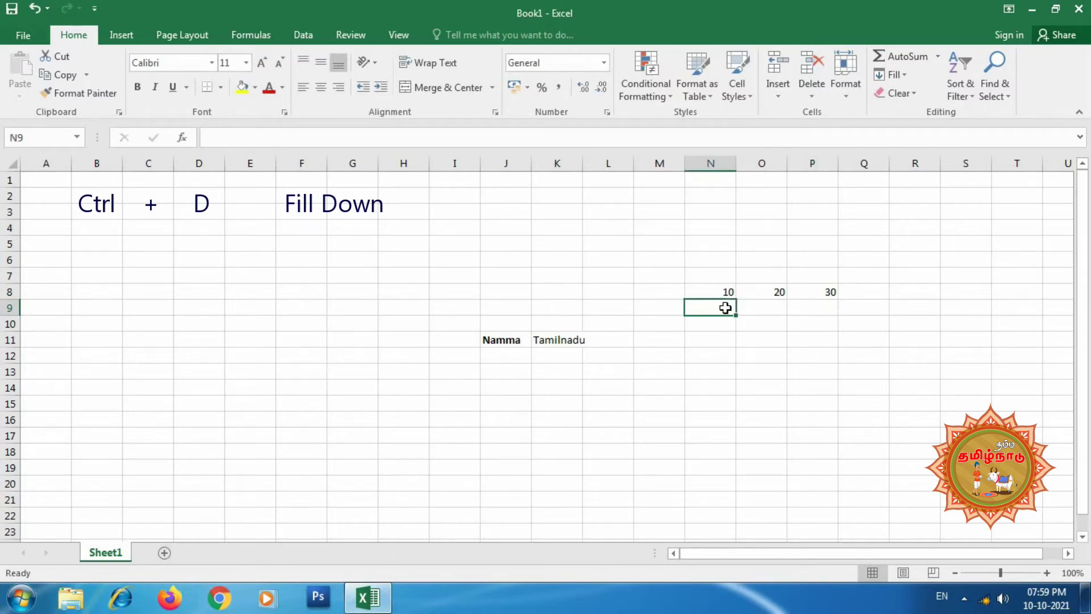
pyautogui.write('10')
pyautogui.press('Tab')
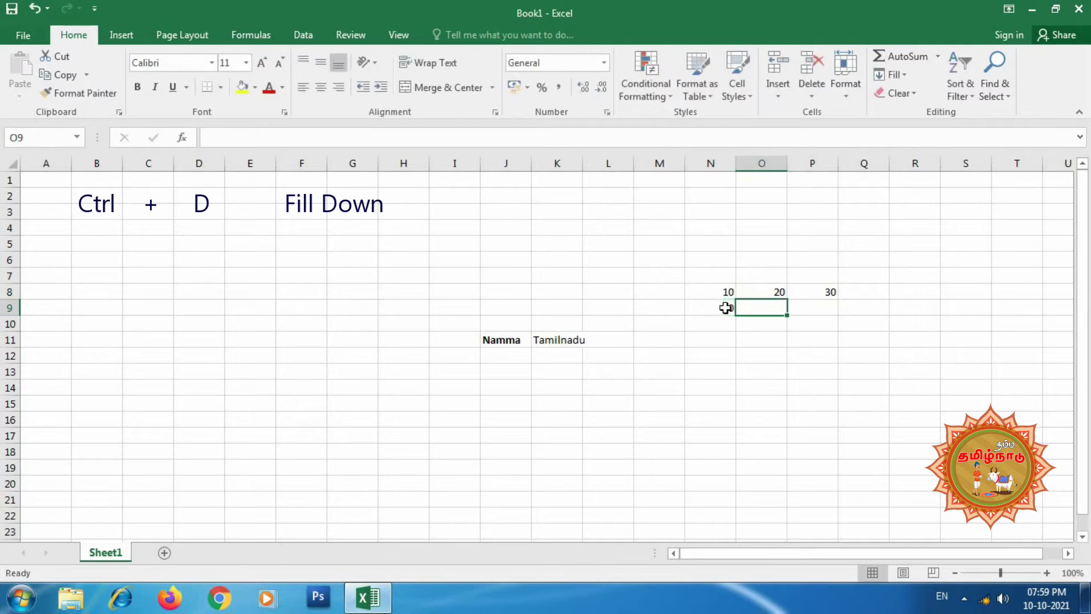
pyautogui.write('40')
pyautogui.press('Return')
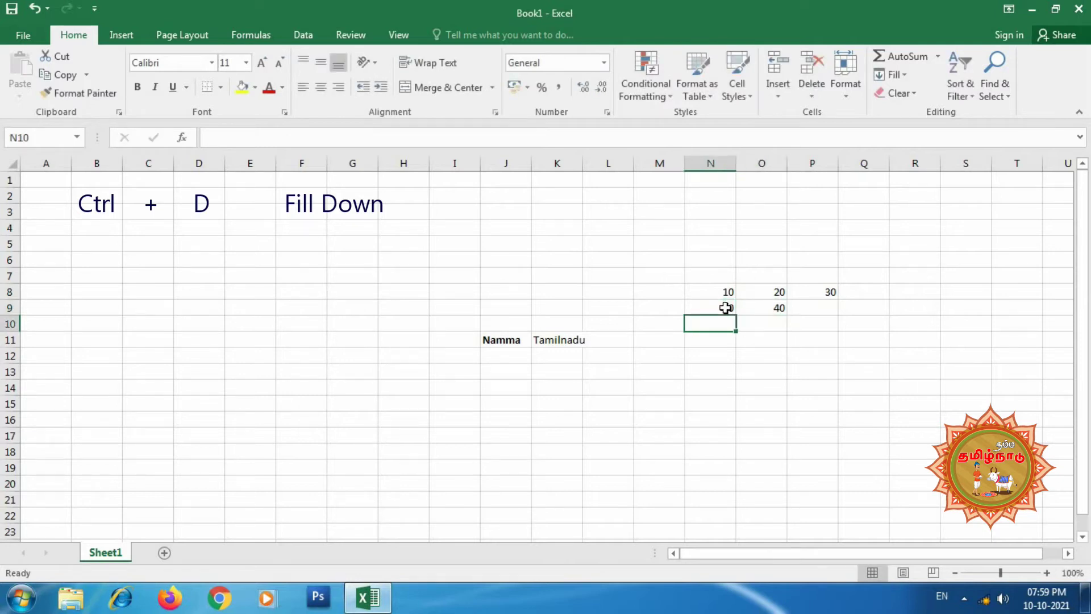
pyautogui.write('50')
pyautogui.press('Tab')
pyautogui.write('60')
pyautogui.press('Tab')
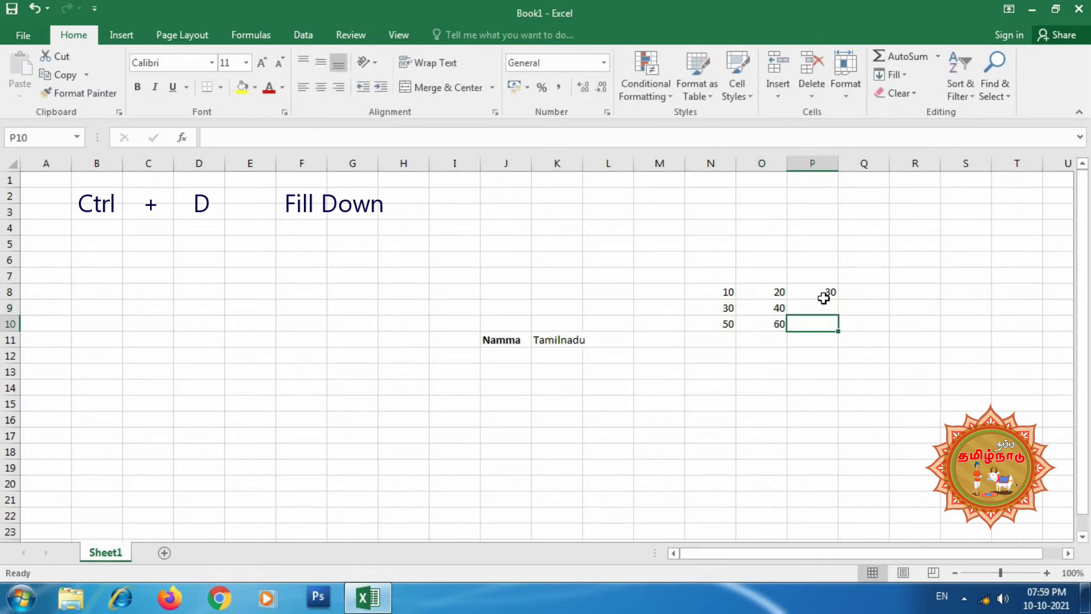
# Step: Fill the sum formula down into P9 and P10, and copy 50 down into N11, using Ctrl+D
pyautogui.click(826, 307)
pyautogui.hotkey('ctrl', 'd')
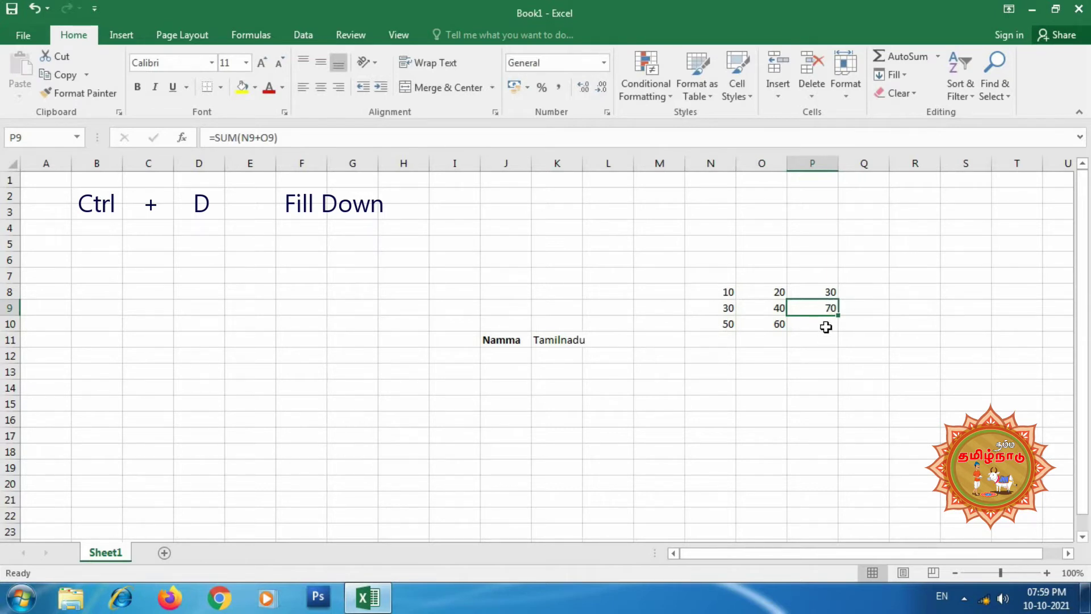
pyautogui.click(825, 326)
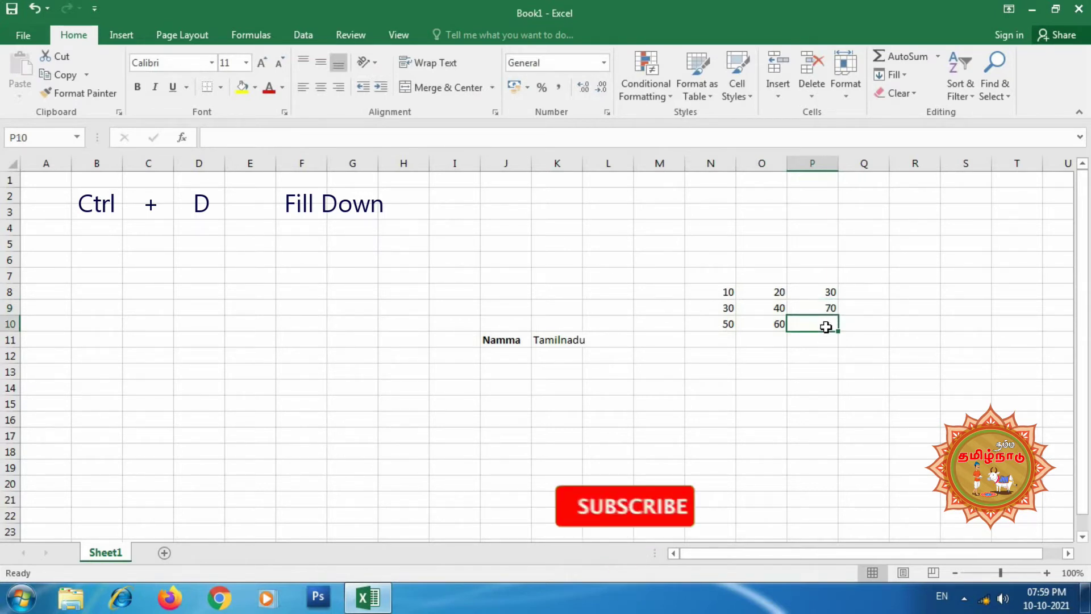
pyautogui.hotkey('ctrl', 'd')
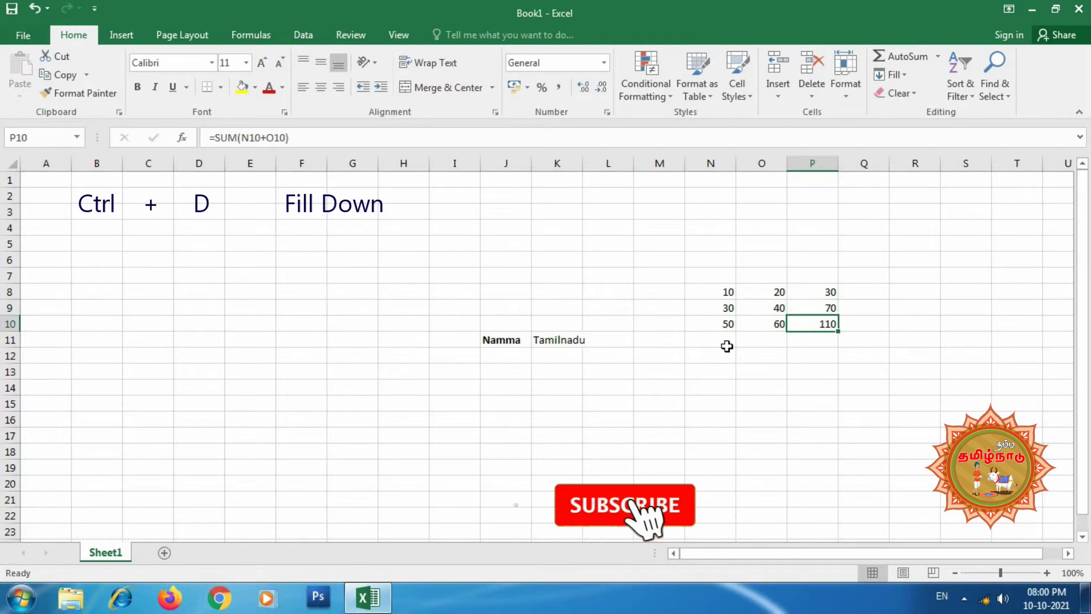
pyautogui.click(716, 336)
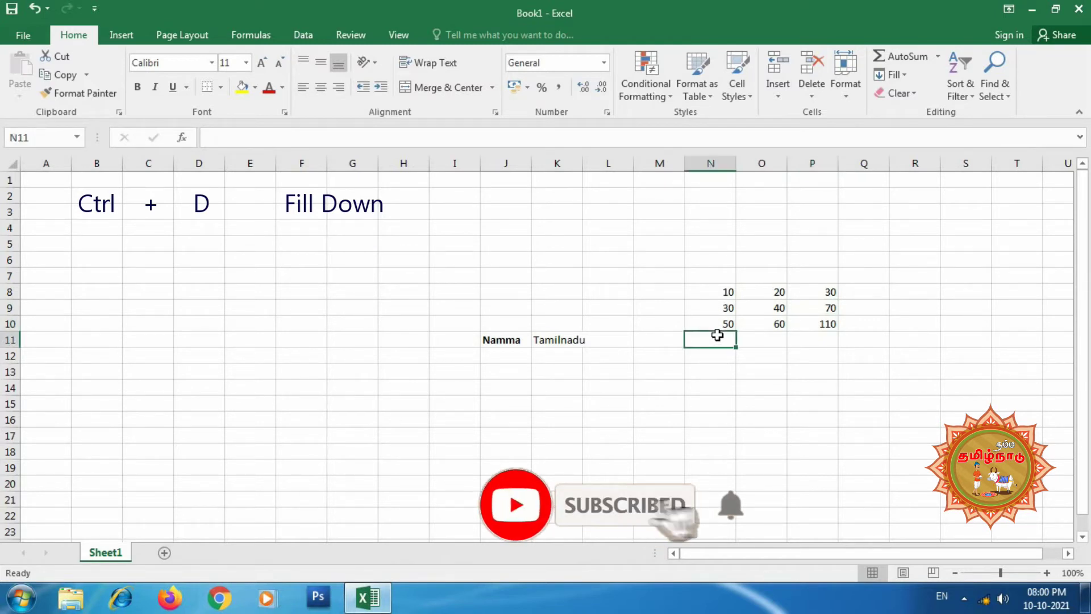
pyautogui.hotkey('ctrl', 'd')
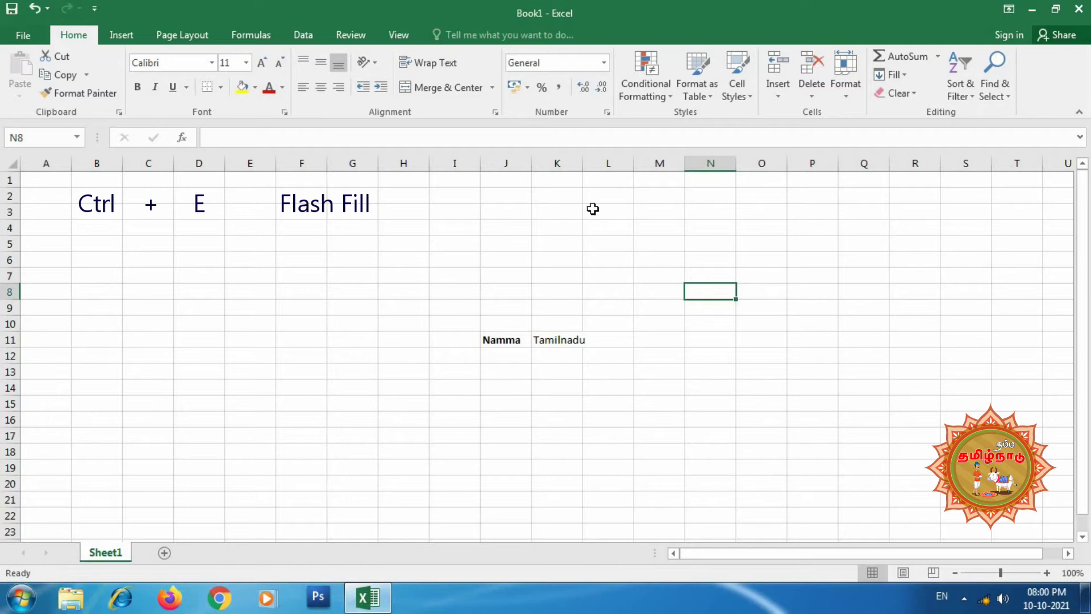
# Step: Autofit column K, then enter MS/Excel in J12:K12 and MS/Word in J13:K13
pyautogui.doubleClick(583, 165)
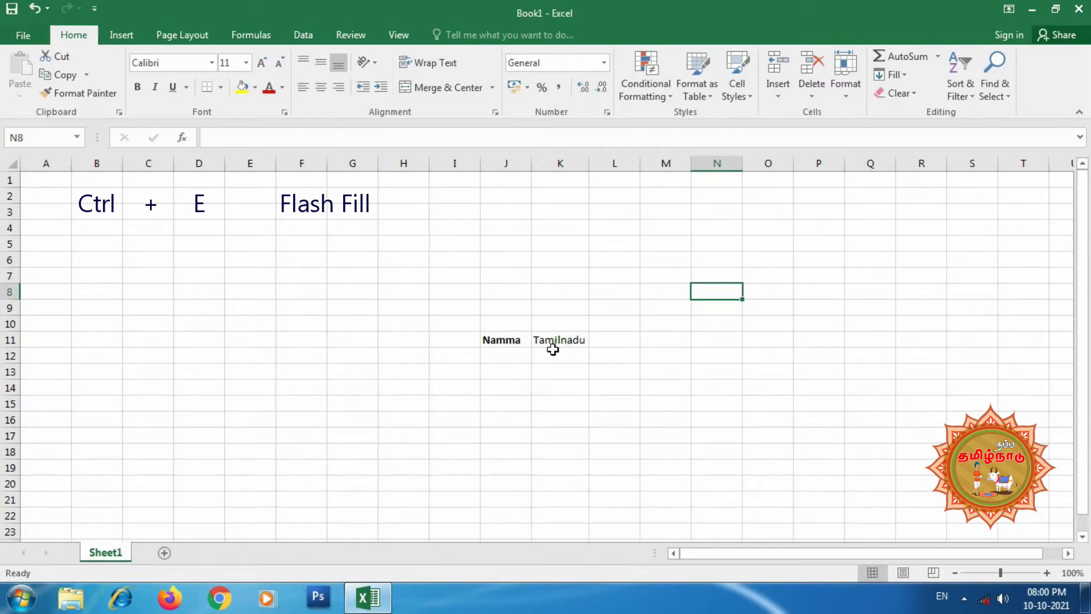
pyautogui.click(510, 356)
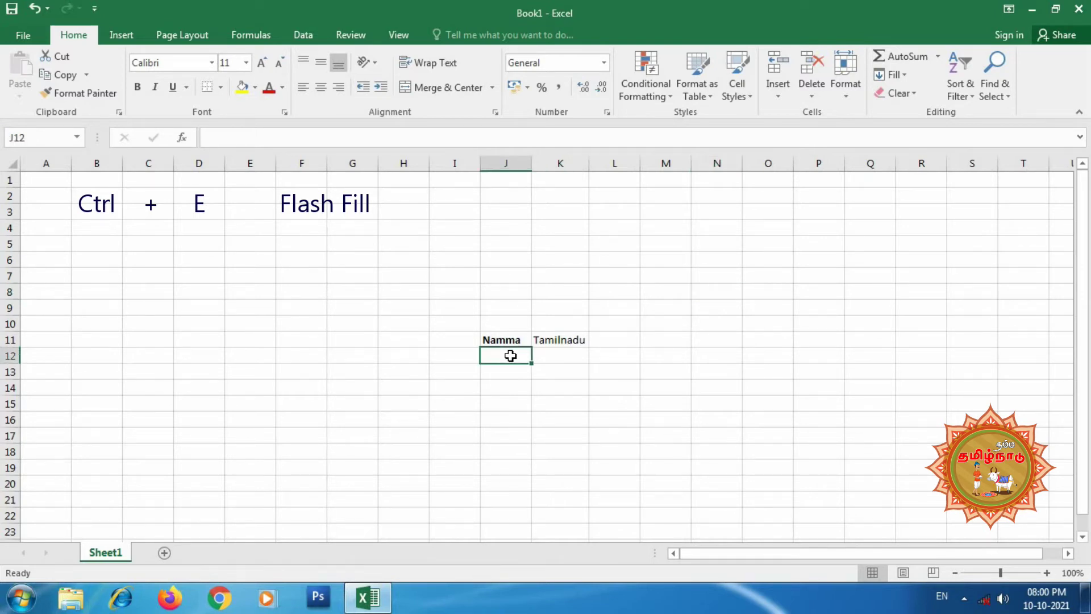
pyautogui.write('MS')
pyautogui.press('Tab')
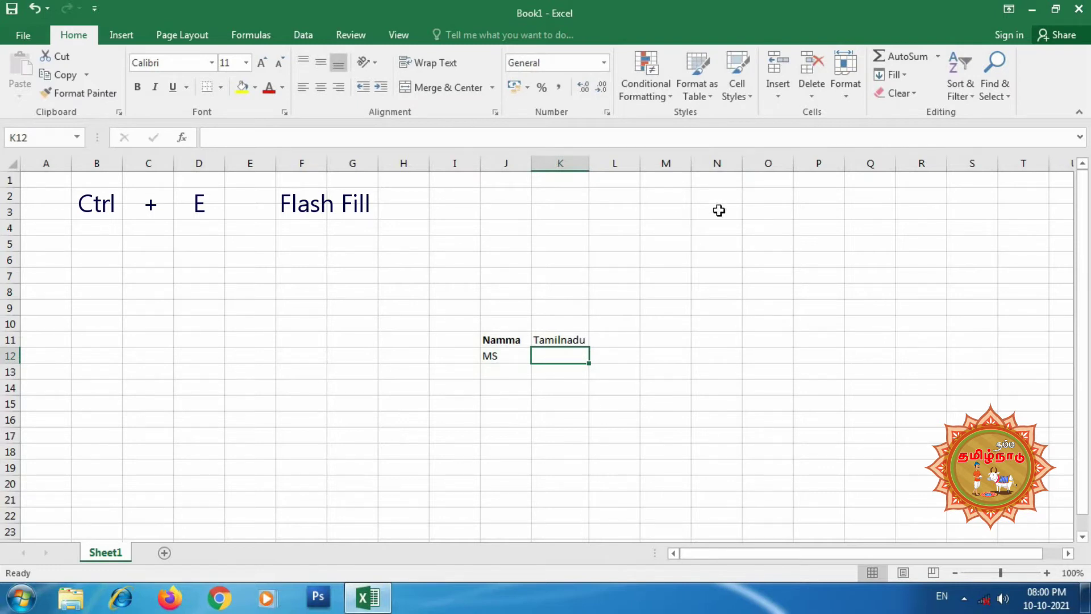
pyautogui.write('Ec')
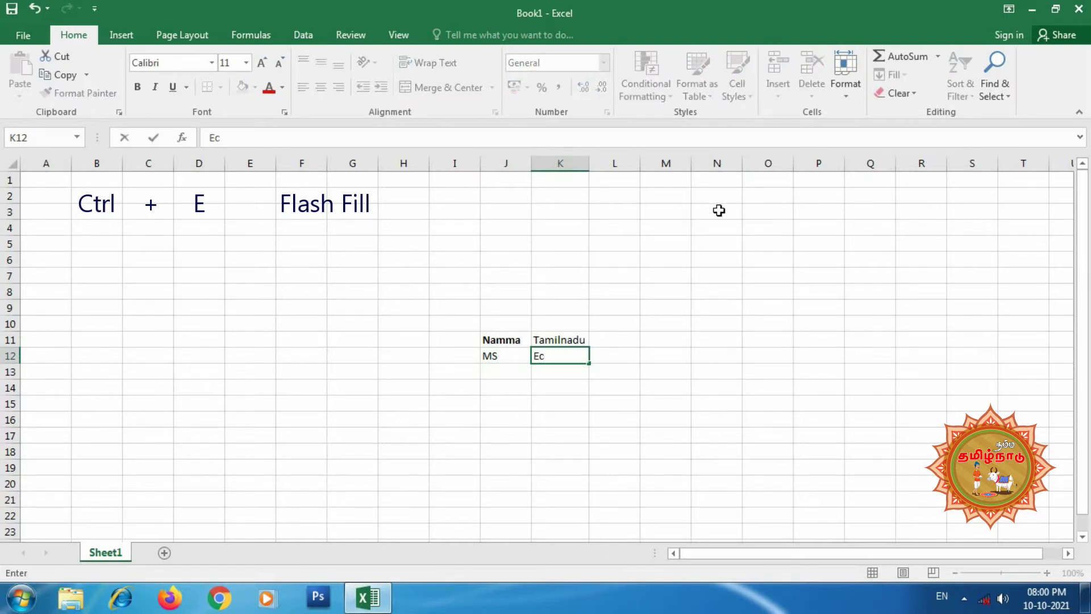
pyautogui.press('BackSpace')
pyautogui.write('xc')
pyautogui.write('el')
pyautogui.press('Return')
pyautogui.write('MS')
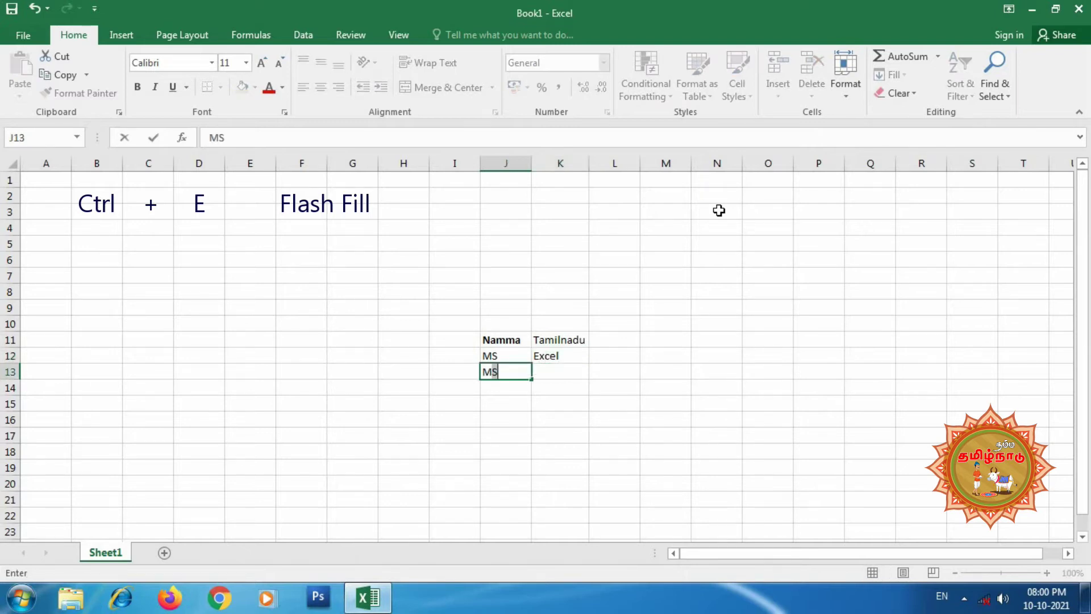
pyautogui.press('Tab')
pyautogui.write('Word')
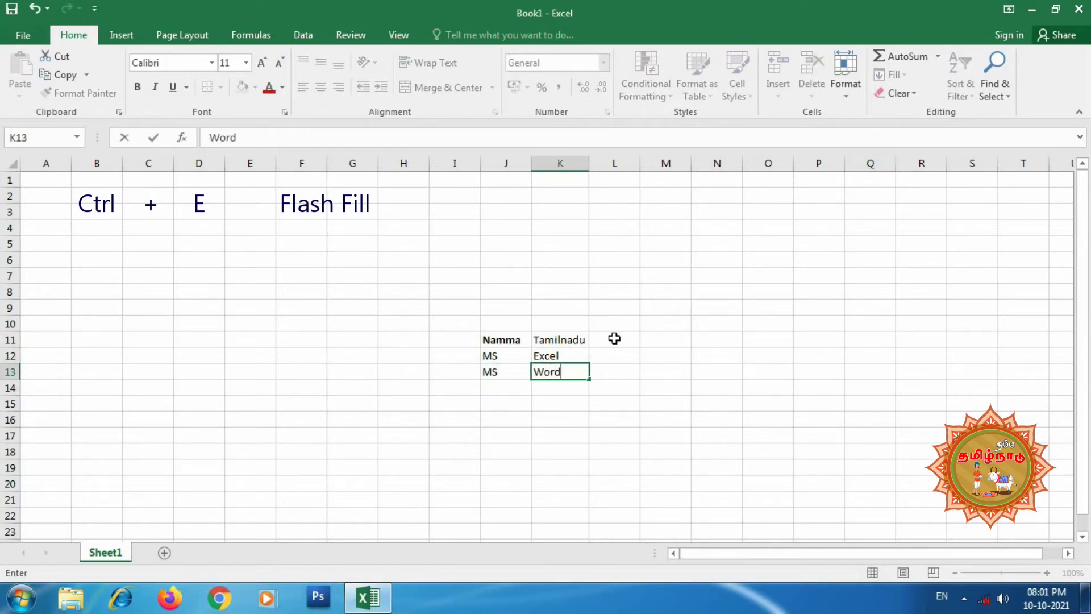
# Step: Type the combined example 'Namma Tamilnadu' in L11 and autofit column L
pyautogui.click(614, 339)
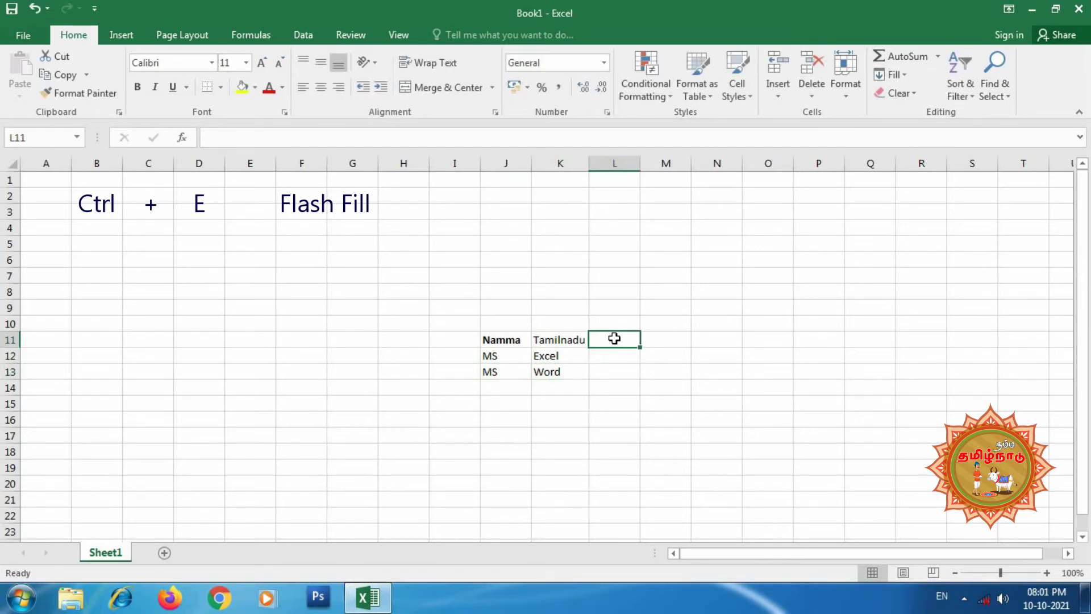
pyautogui.write('Namma')
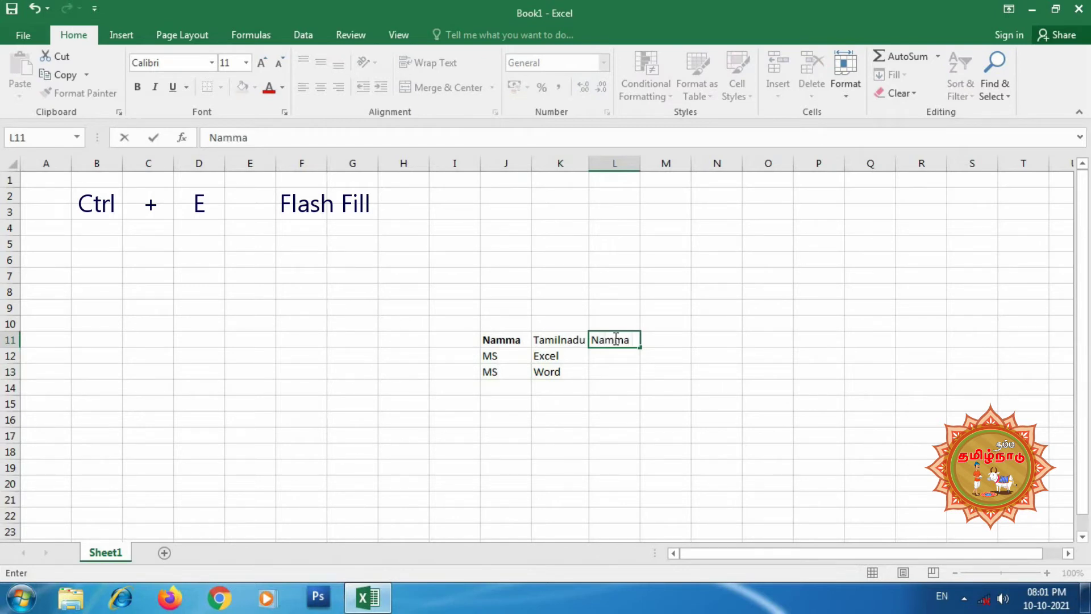
pyautogui.write(' Tam')
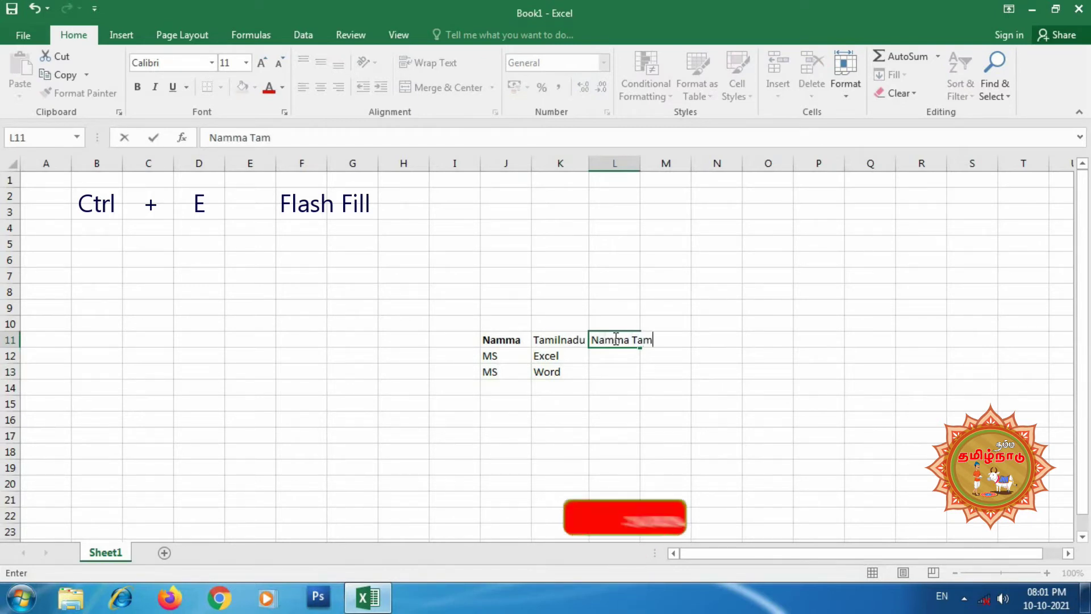
pyautogui.write('il')
pyautogui.write('nadu')
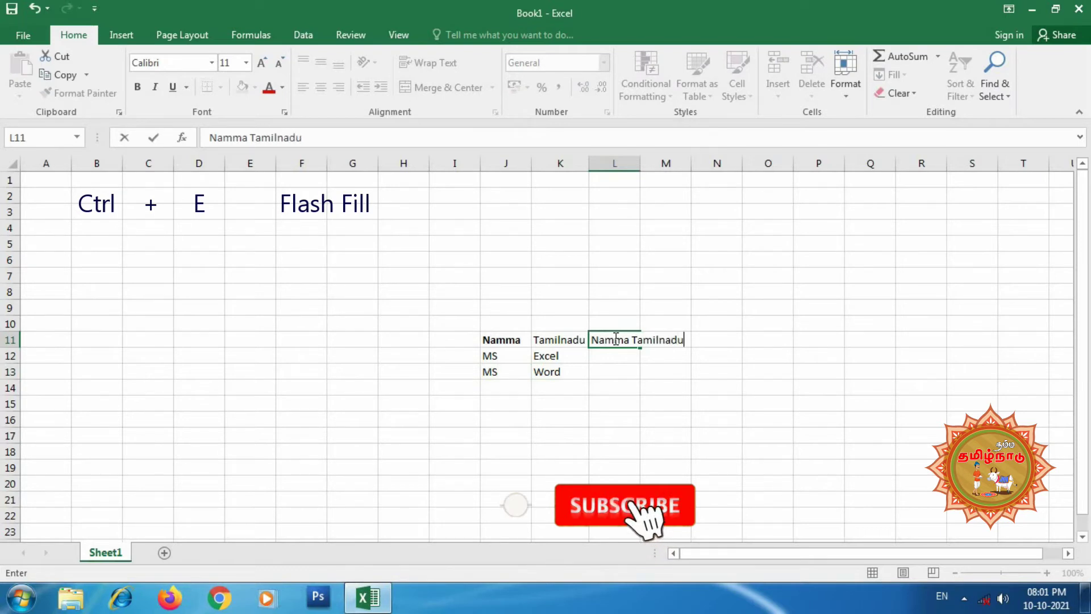
pyautogui.press('Return')
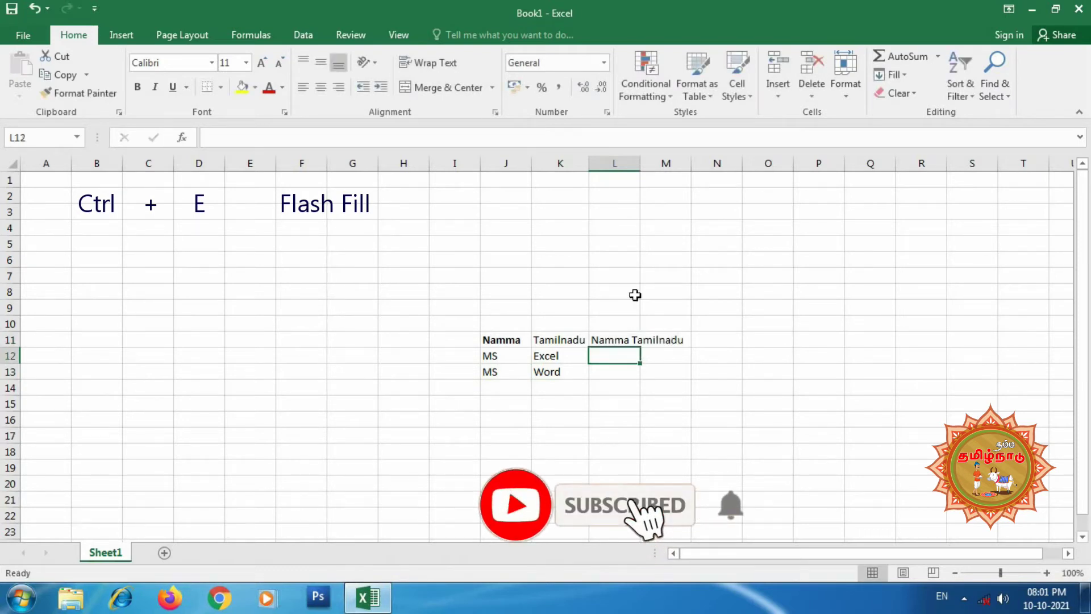
pyautogui.doubleClick(640, 164)
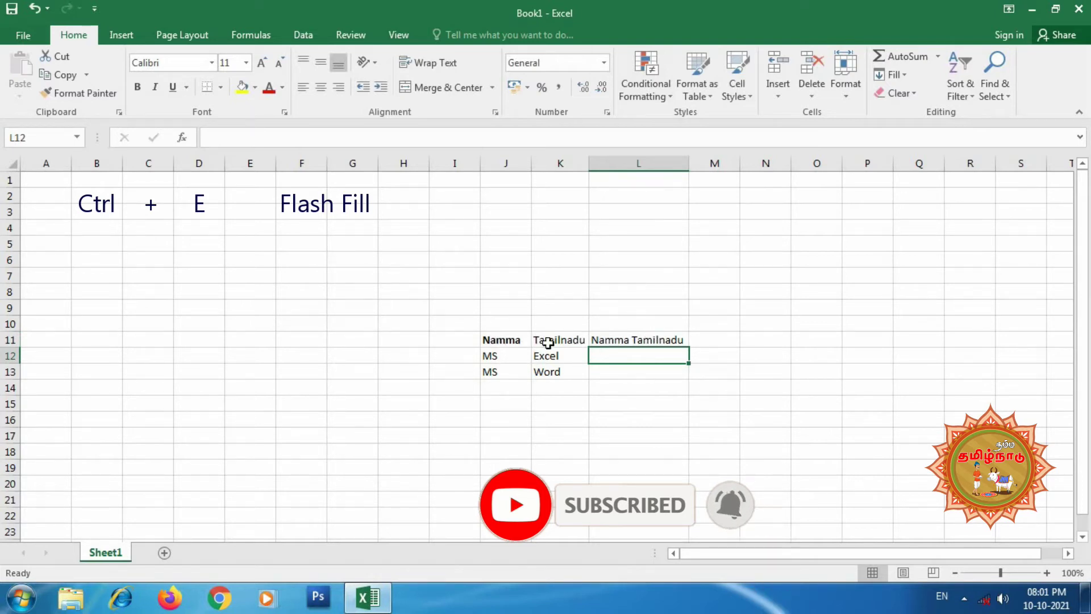
# Step: Remove bold from Namma in J11 and flash-fill MS Excel and MS Word into L12:L13
pyautogui.click(507, 339)
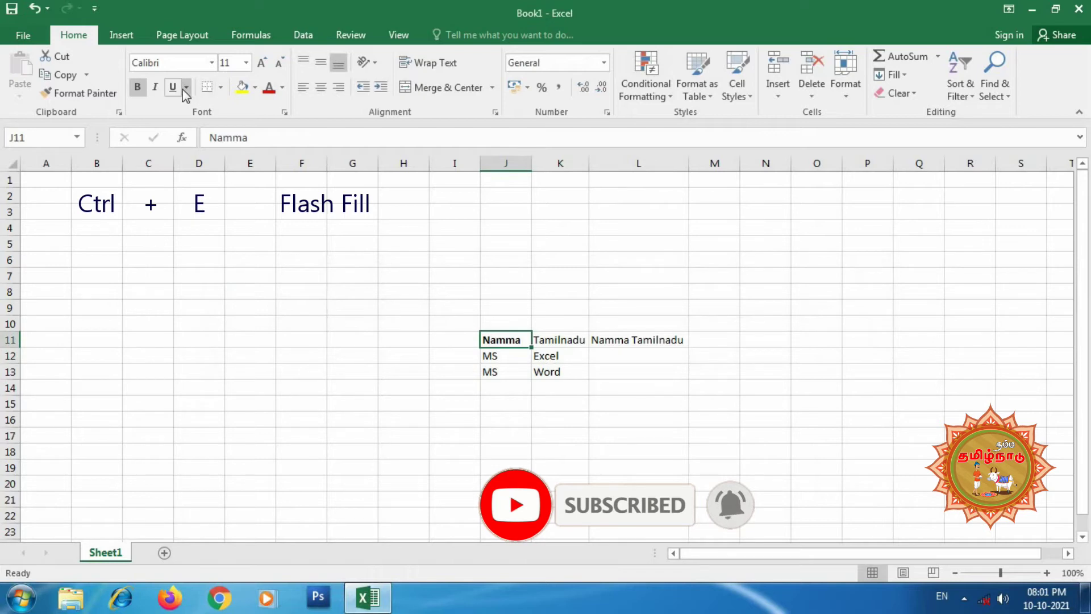
pyautogui.click(137, 87)
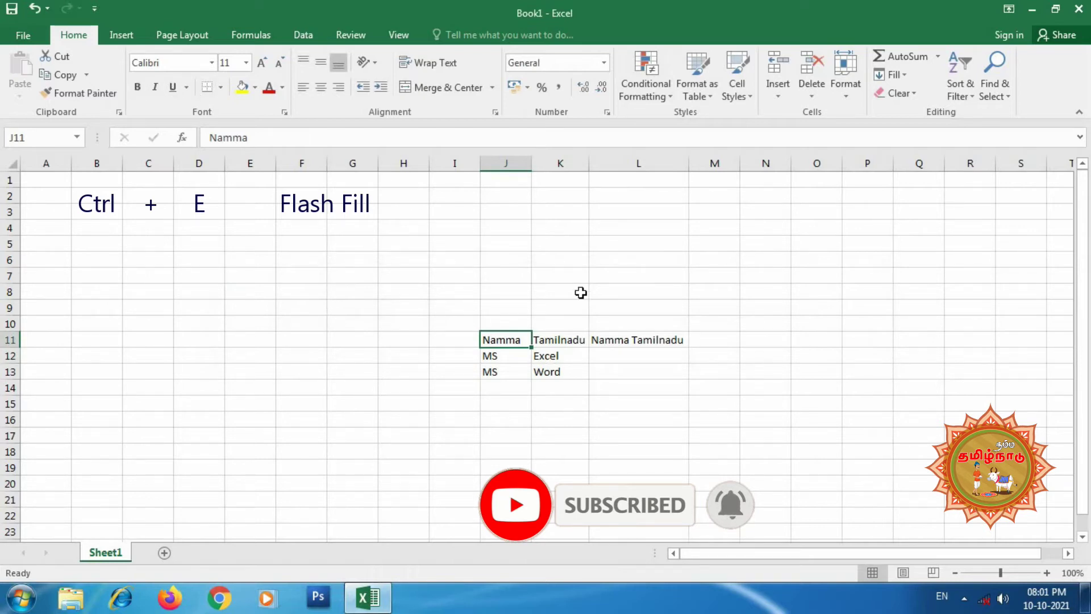
pyautogui.click(628, 359)
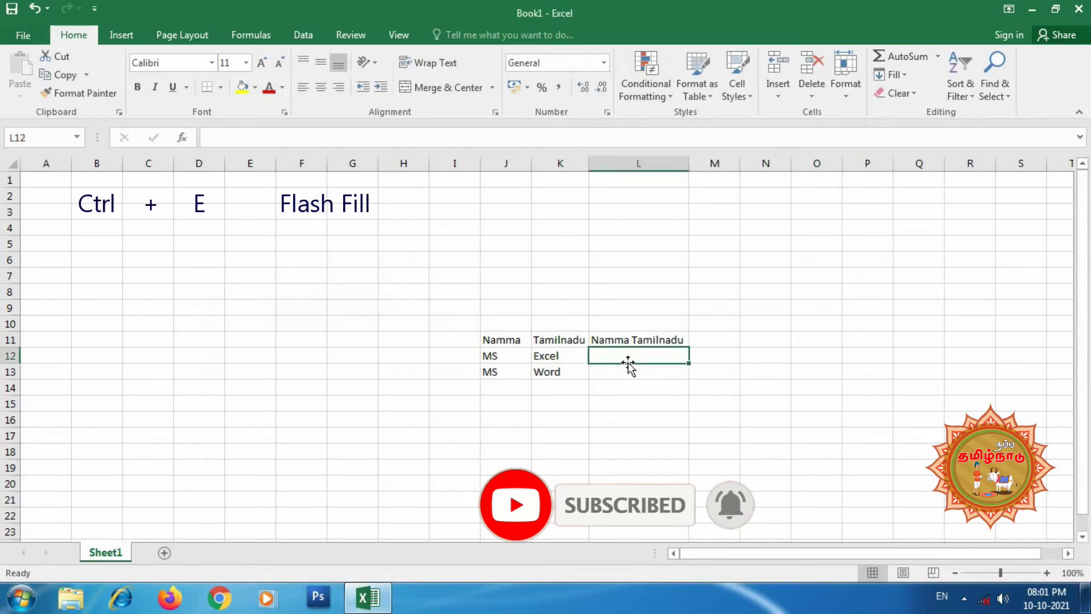
pyautogui.hotkey('ctrl', 'e')
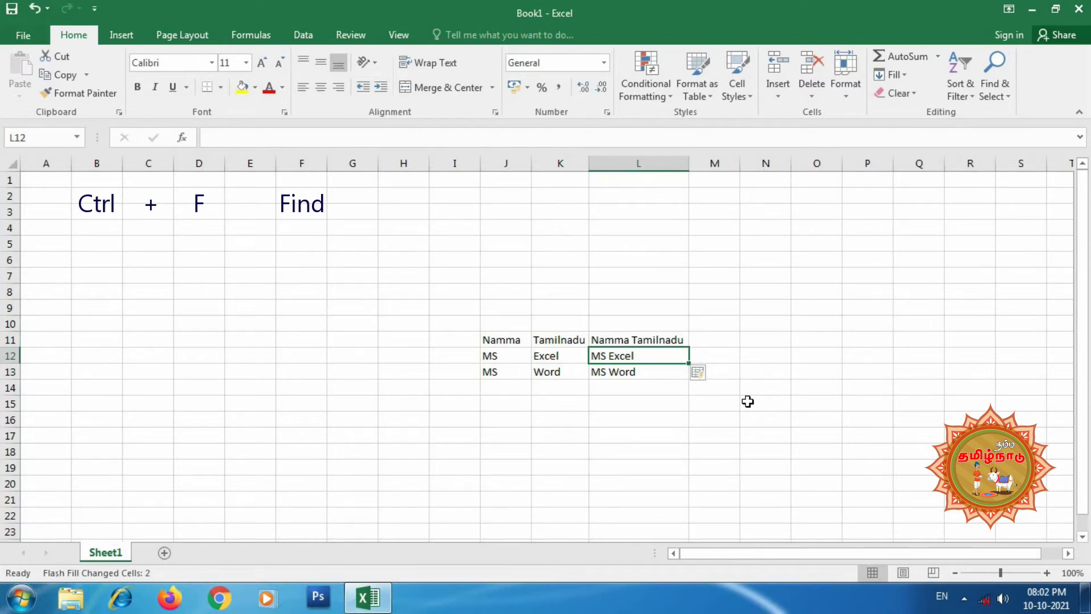
pyautogui.hotkey('ctrl', 'f')
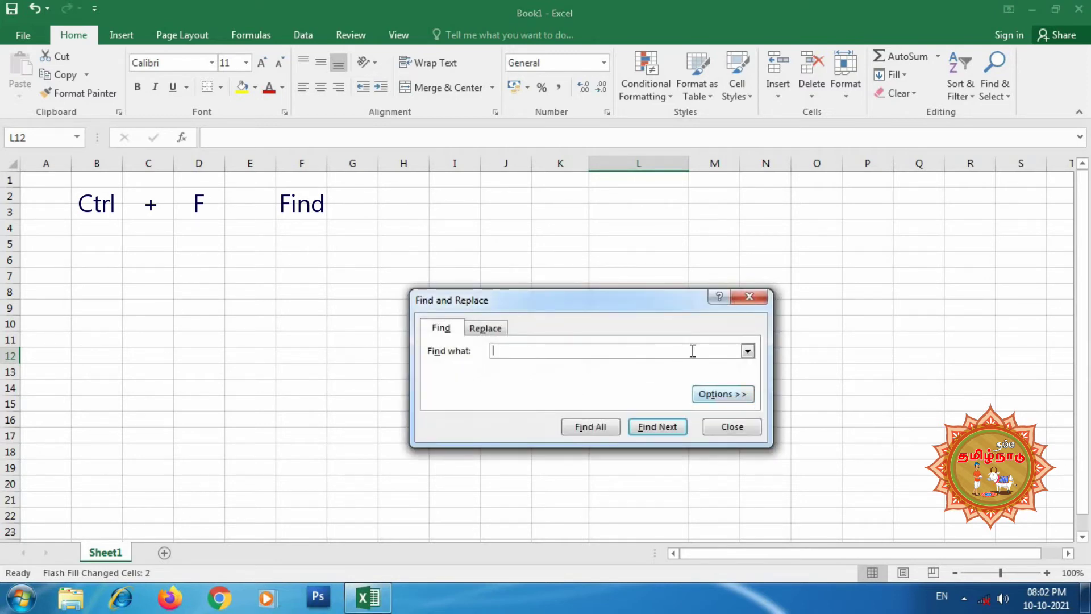
pyautogui.click(747, 295)
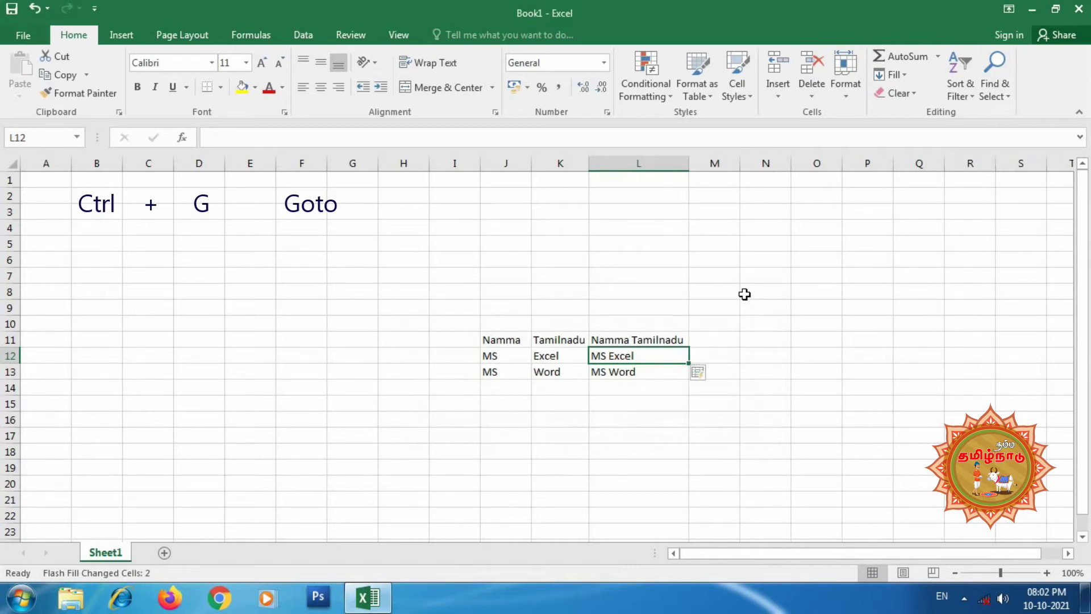
pyautogui.hotkey('ctrl', 'g')
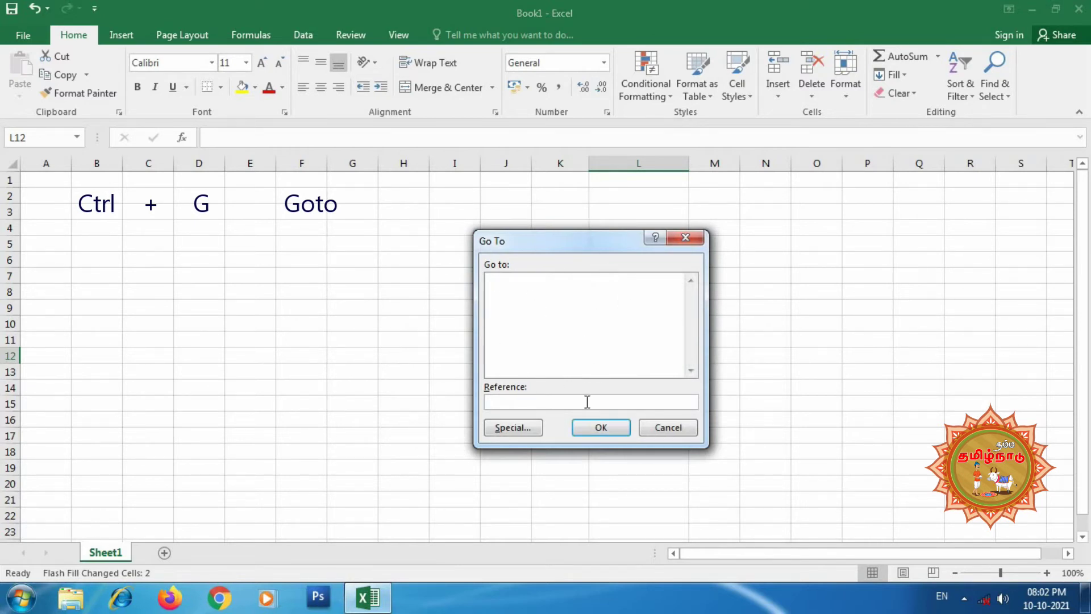
pyautogui.click(513, 427)
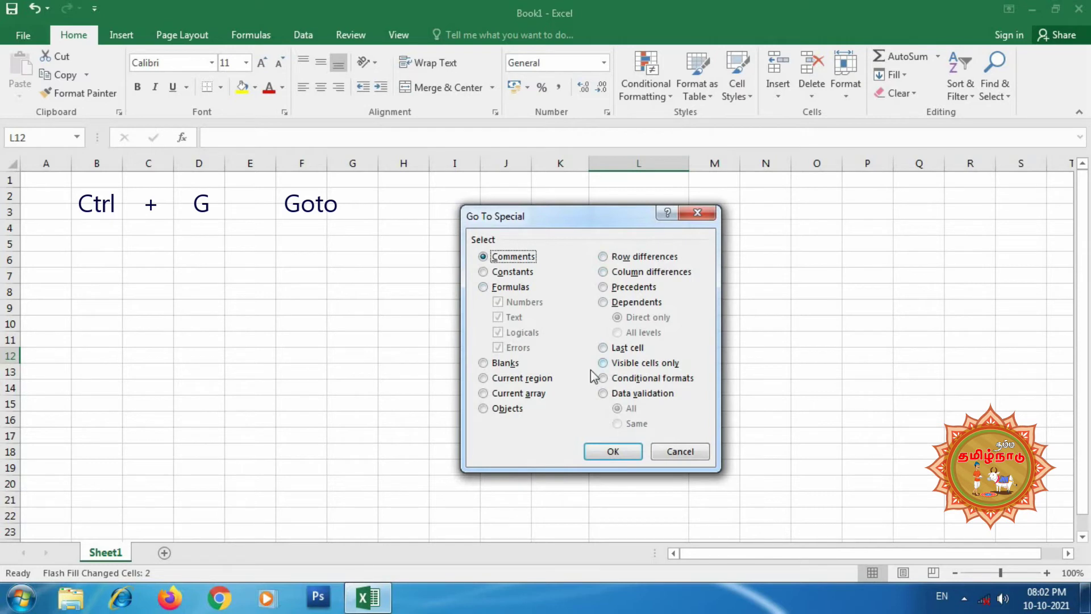
pyautogui.click(675, 452)
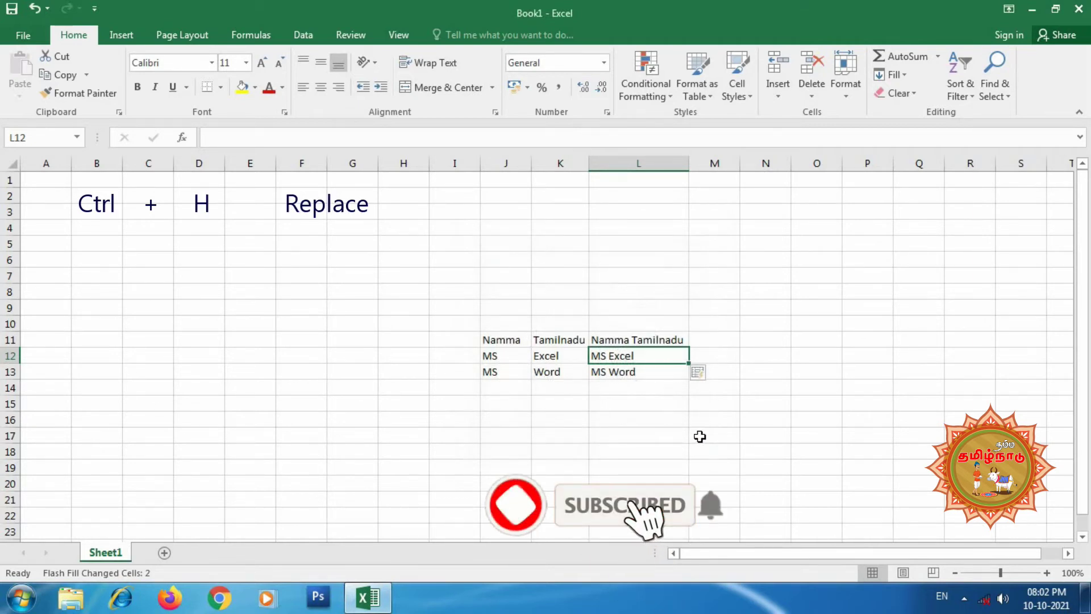
pyautogui.hotkey('ctrl', 'h')
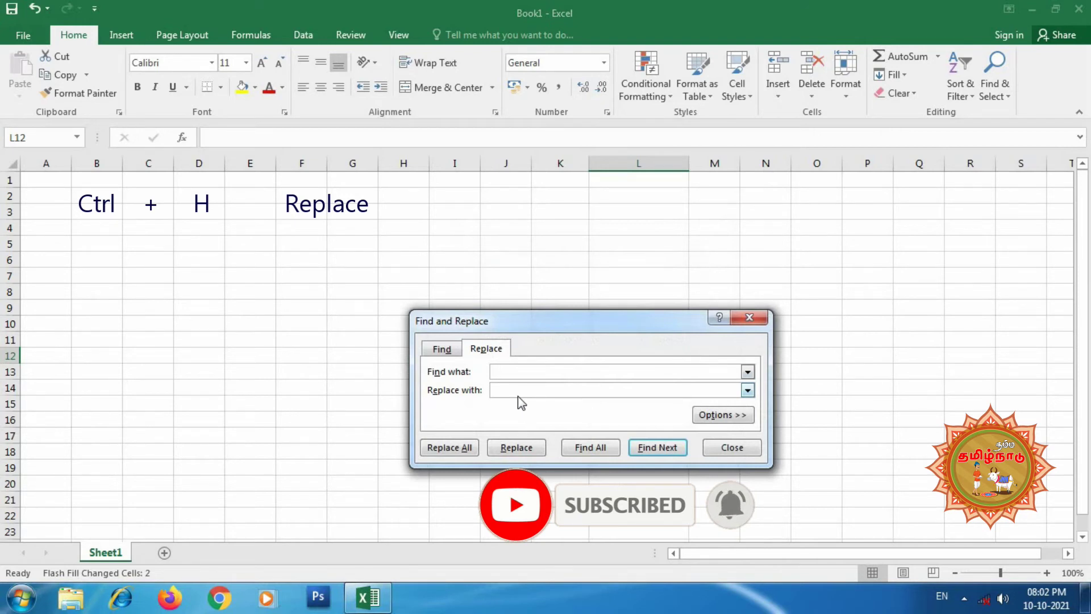
pyautogui.click(750, 320)
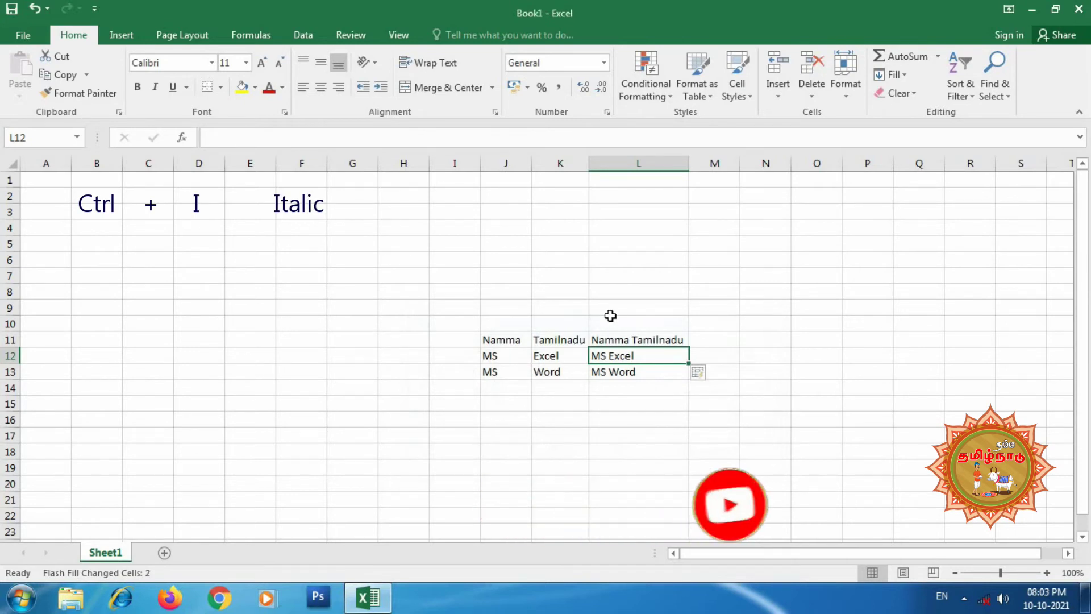
pyautogui.click(505, 344)
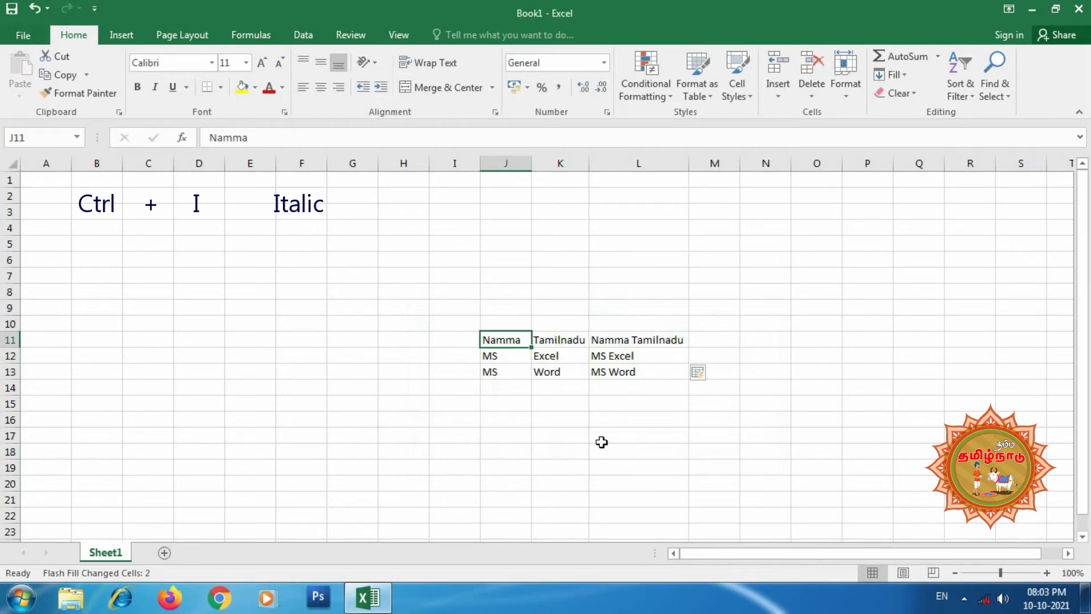
# Step: Italicize Namma in J11 with Ctrl+I, then select the MS Word cell L13
pyautogui.hotkey('ctrl', 'i')
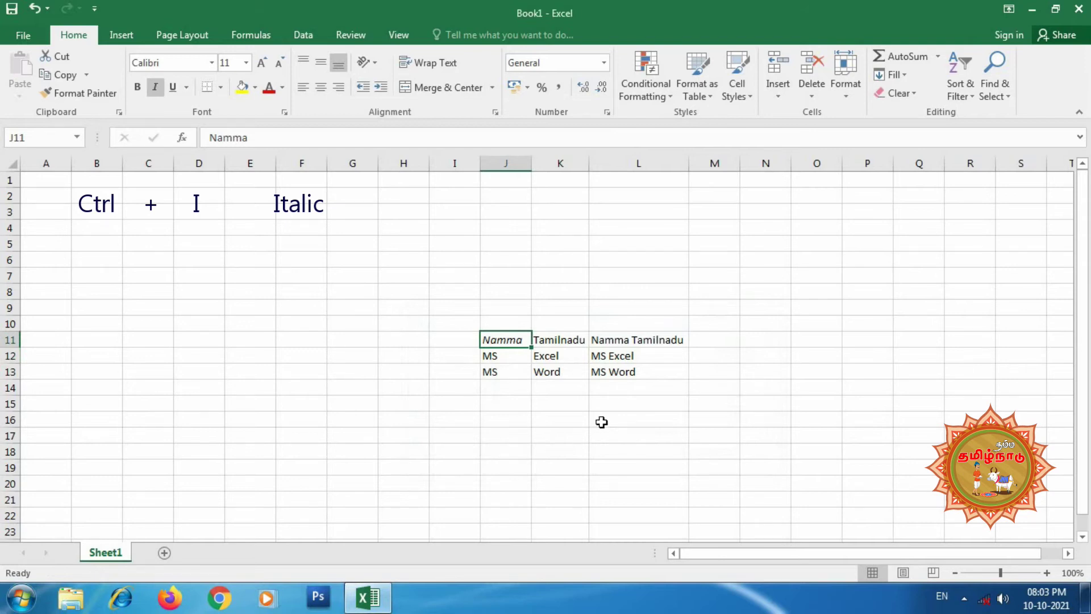
pyautogui.click(644, 376)
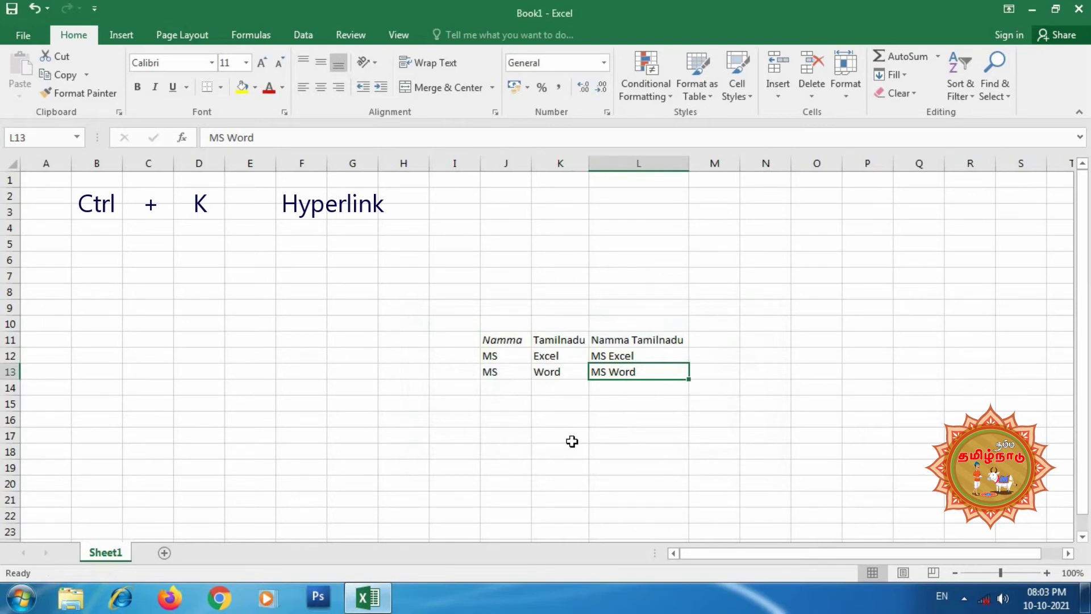
pyautogui.hotkey('ctrl', 'k')
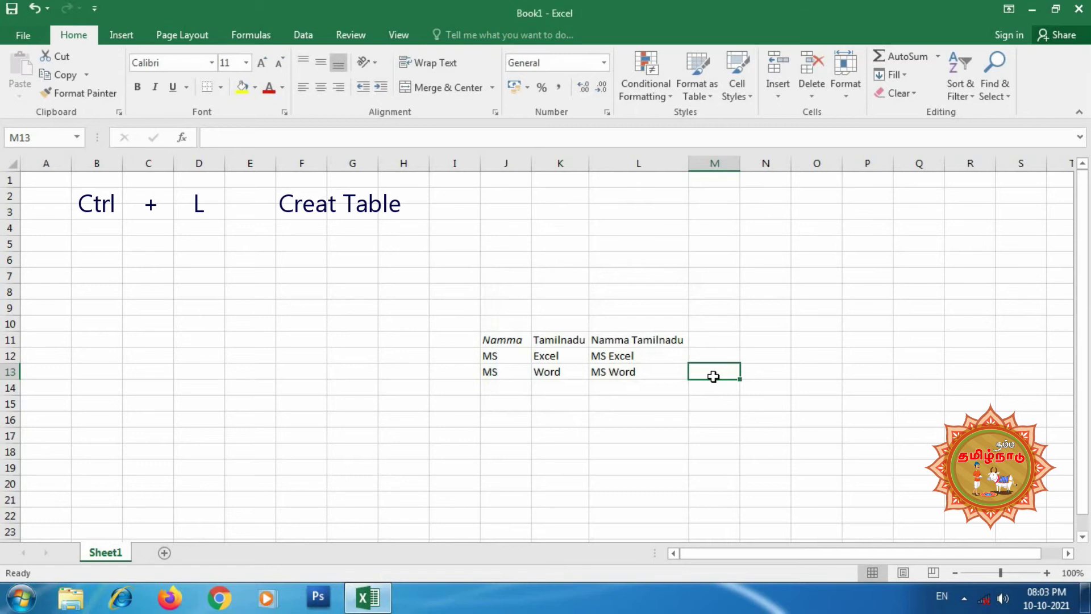
pyautogui.hotkey('ctrl', 'l')
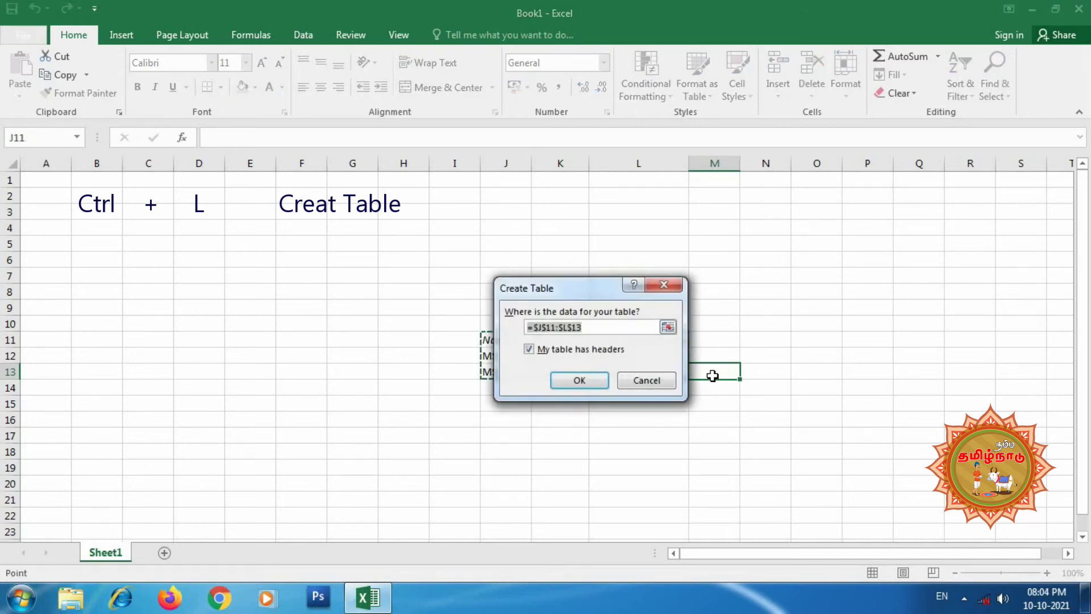
pyautogui.moveTo(587, 290); pyautogui.dragTo(792, 205)
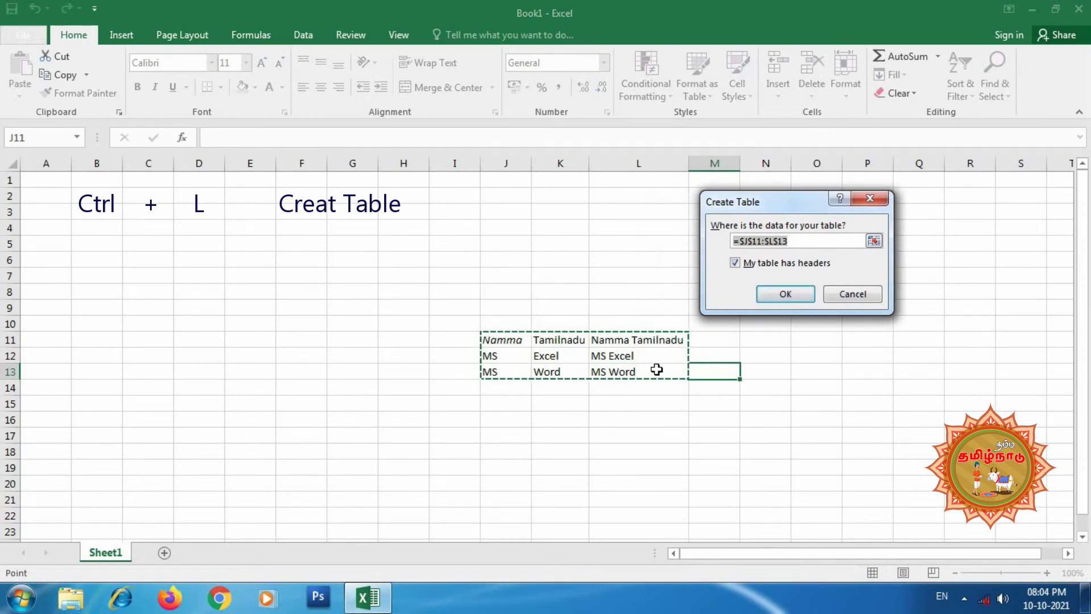
pyautogui.click(852, 293)
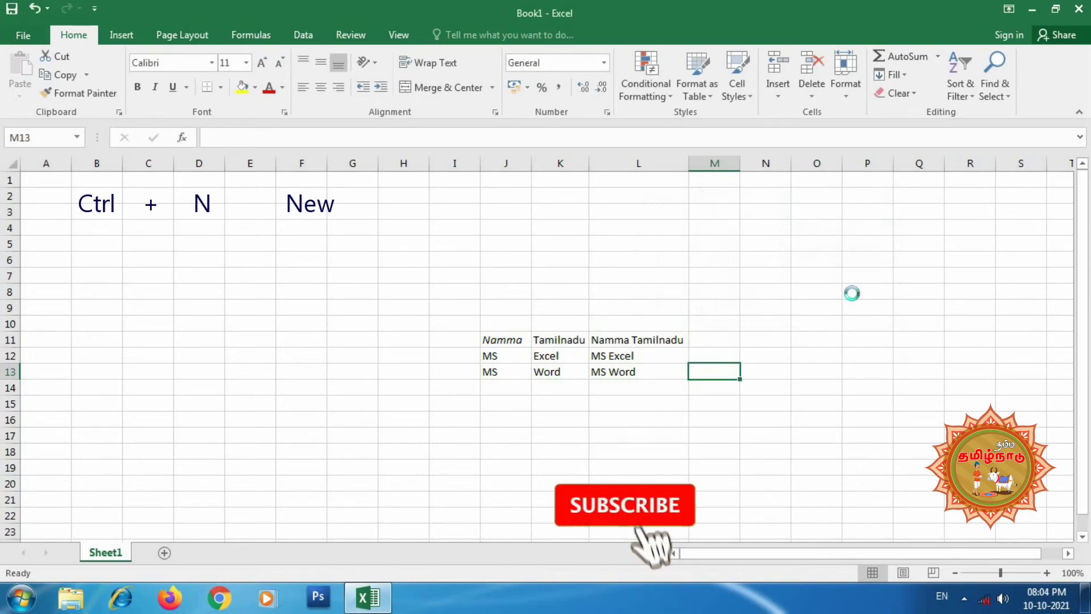
pyautogui.hotkey('ctrl', 'n')
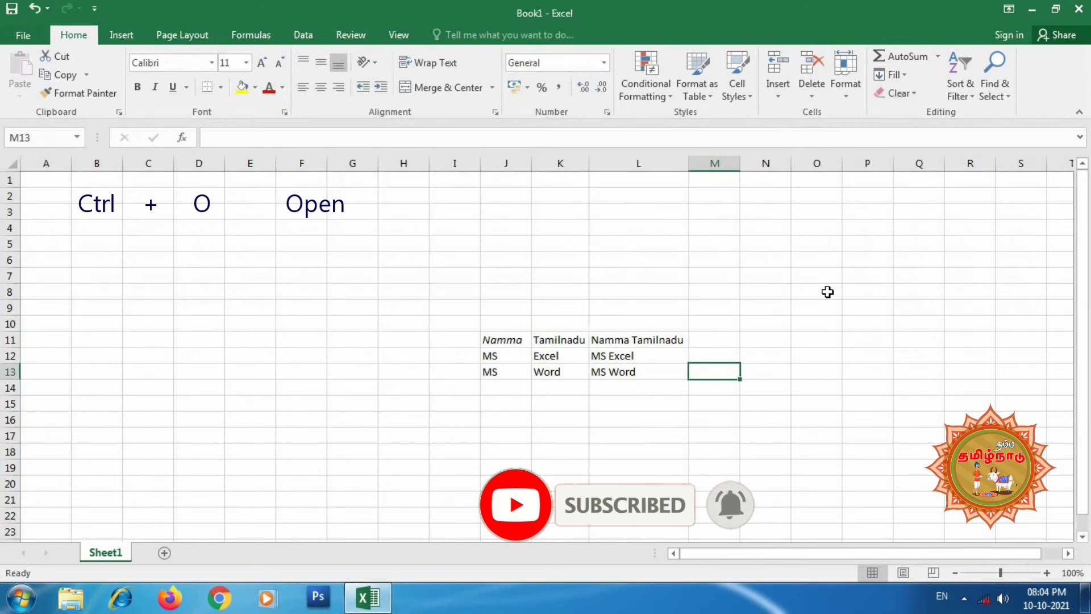
pyautogui.hotkey('ctrl', 'o')
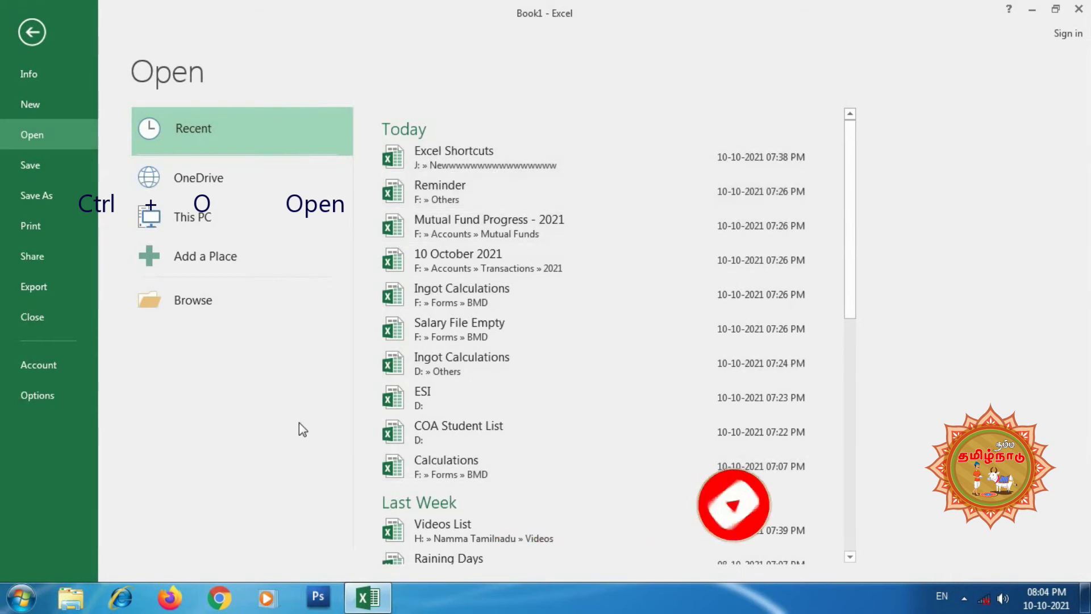
pyautogui.press('Escape')
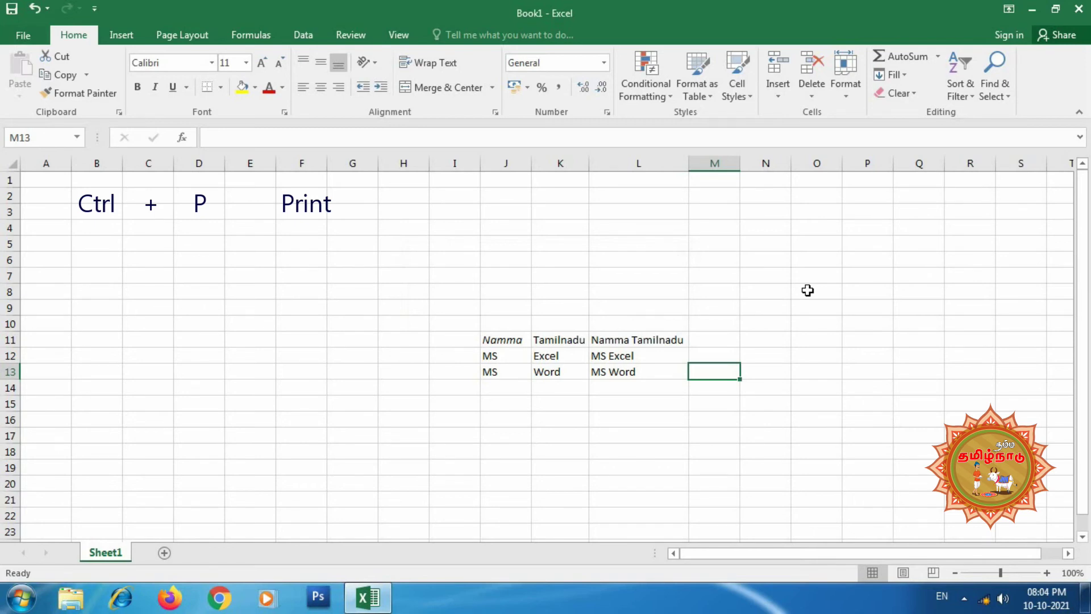
pyautogui.hotkey('ctrl', 'p')
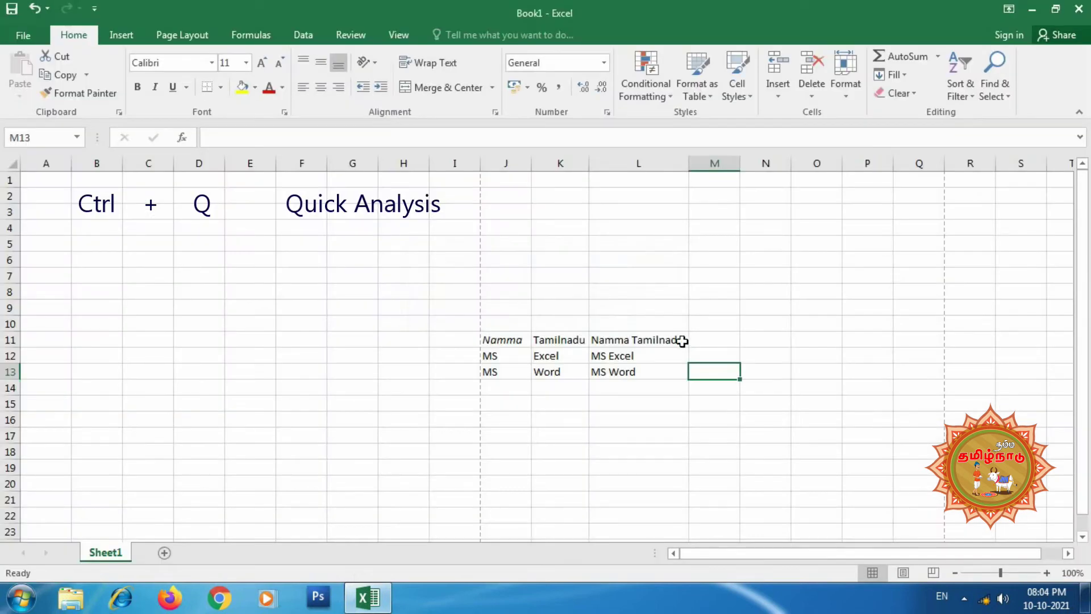
# Step: Open Quick Analysis on L11, then fill Namma Tamilnadu right into M11 with Ctrl+R and check it
pyautogui.click(682, 340)
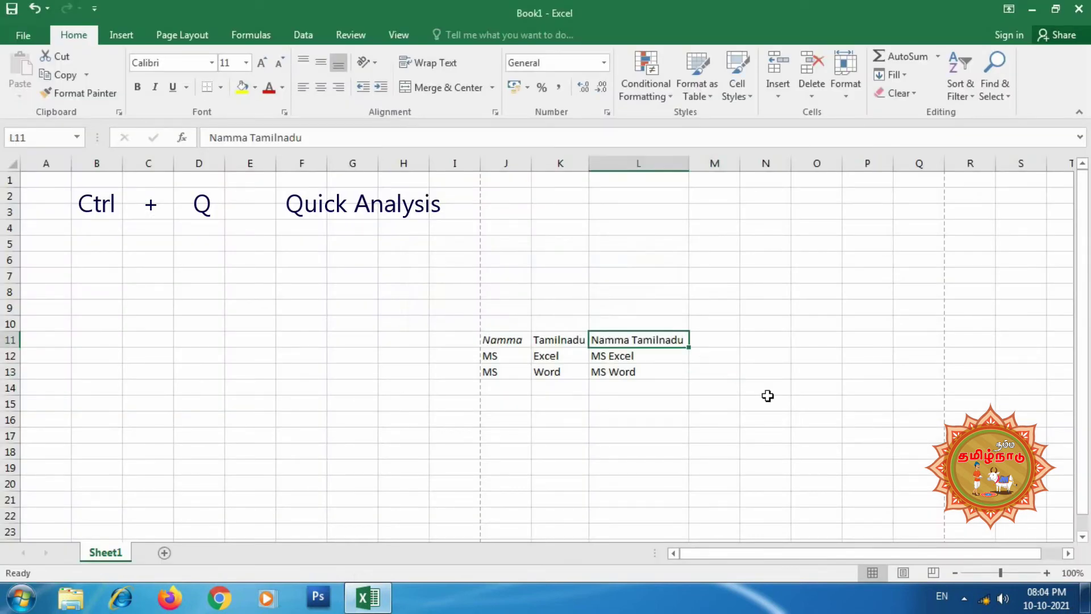
pyautogui.hotkey('ctrl', 'q')
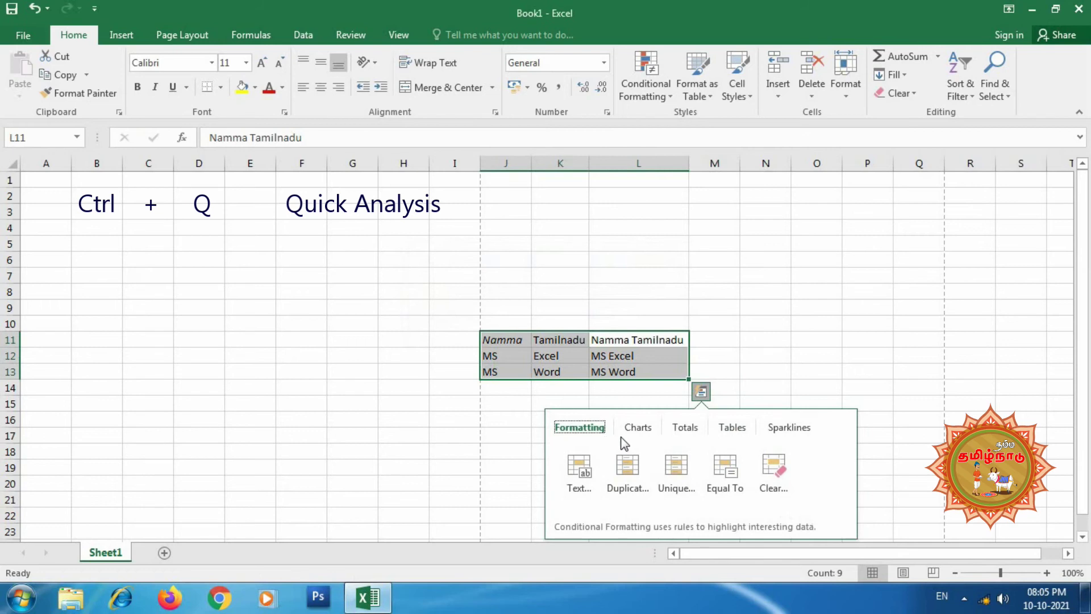
pyautogui.click(717, 340)
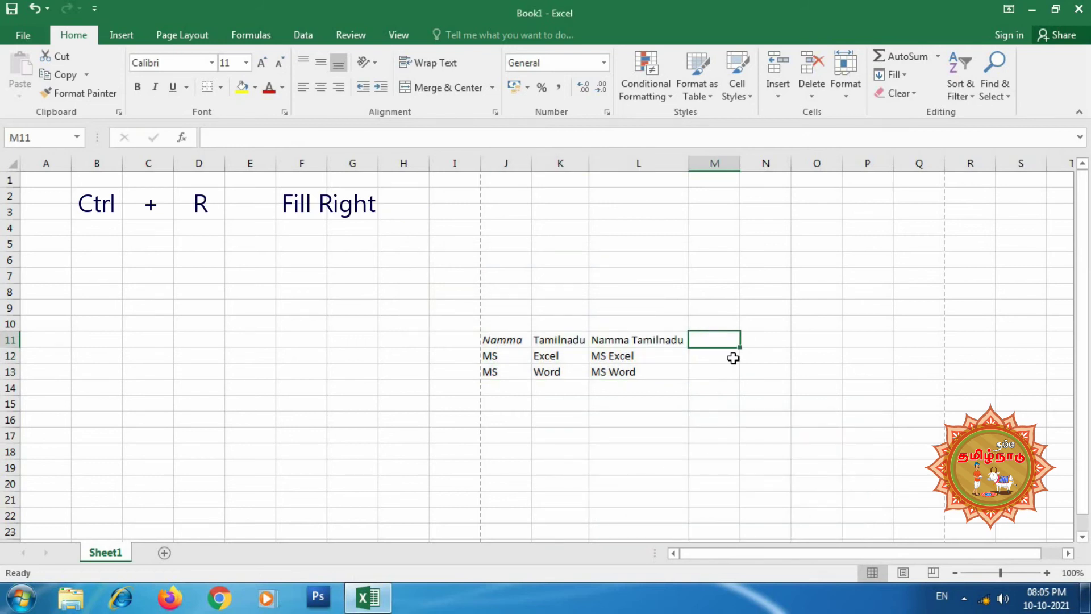
pyautogui.hotkey('ctrl', 'r')
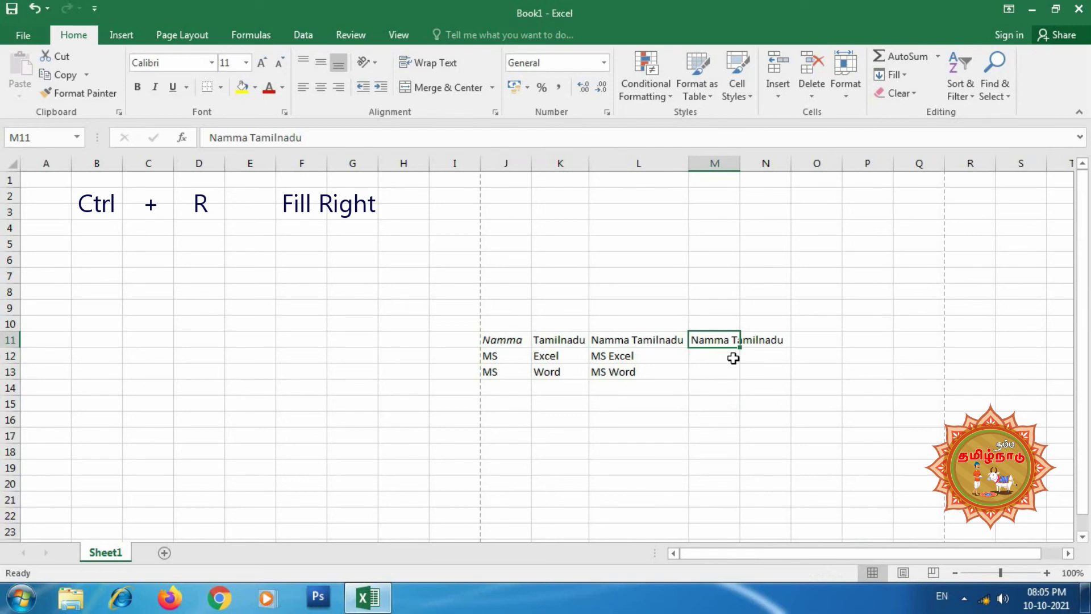
pyautogui.click(740, 164)
pyautogui.click(740, 163)
pyautogui.click(649, 391)
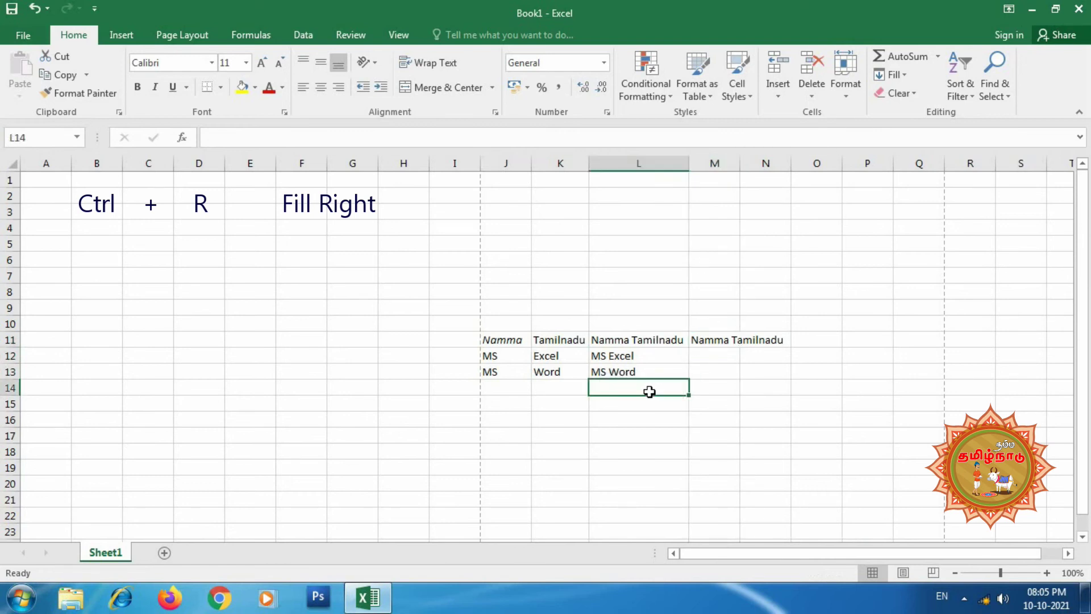
pyautogui.click(716, 342)
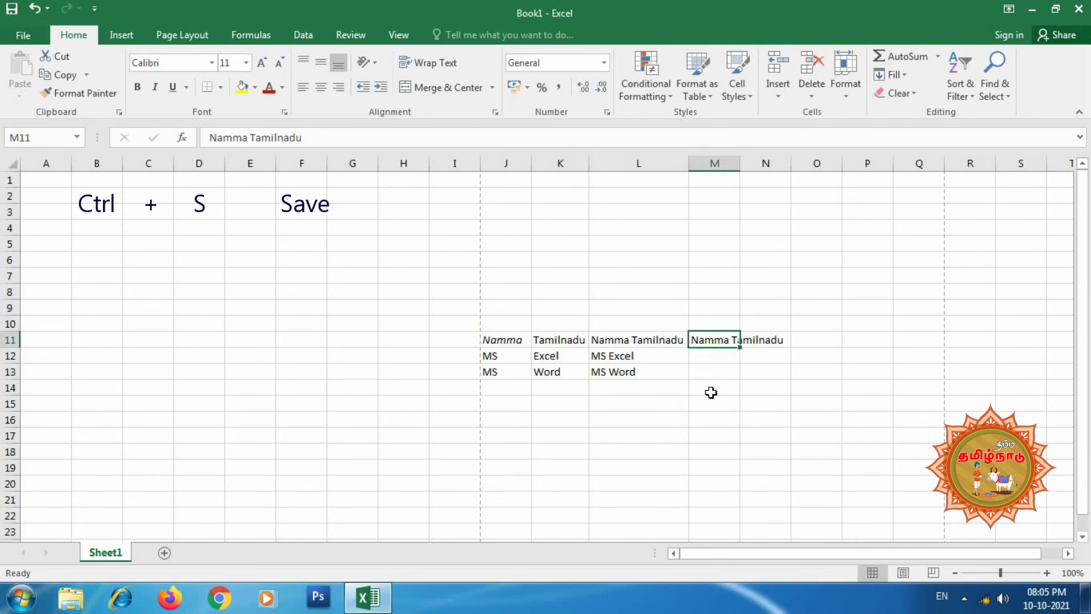
pyautogui.hotkey('ctrl', 's')
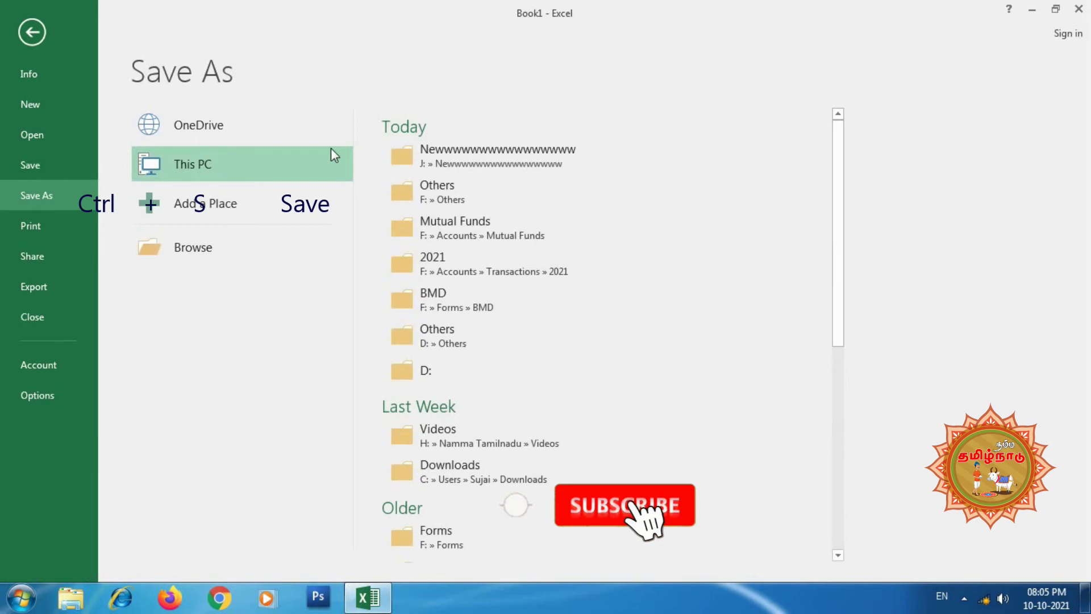
pyautogui.click(31, 32)
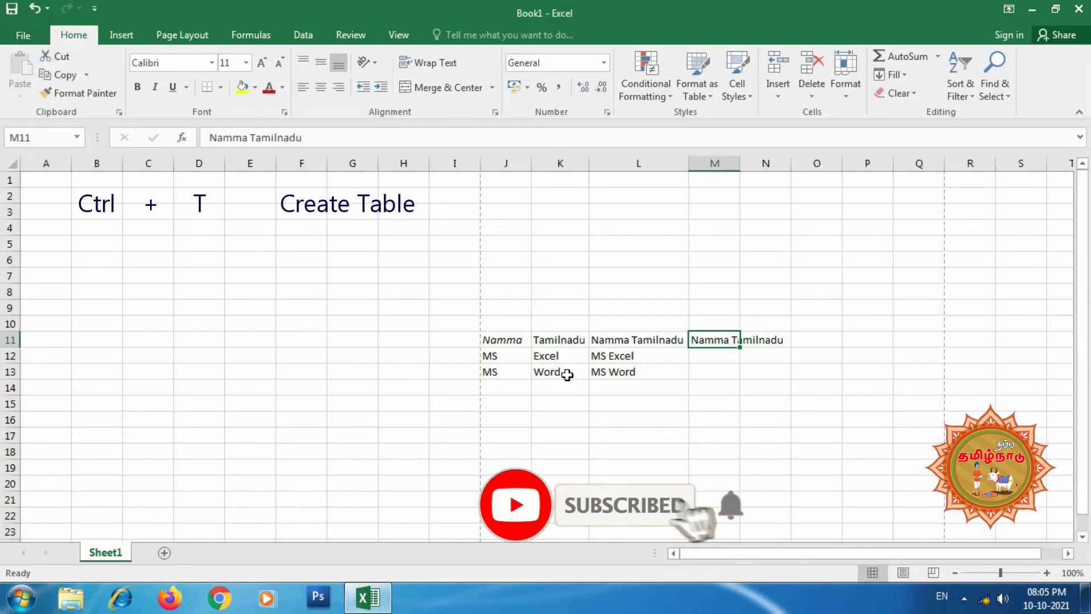
pyautogui.click(625, 371)
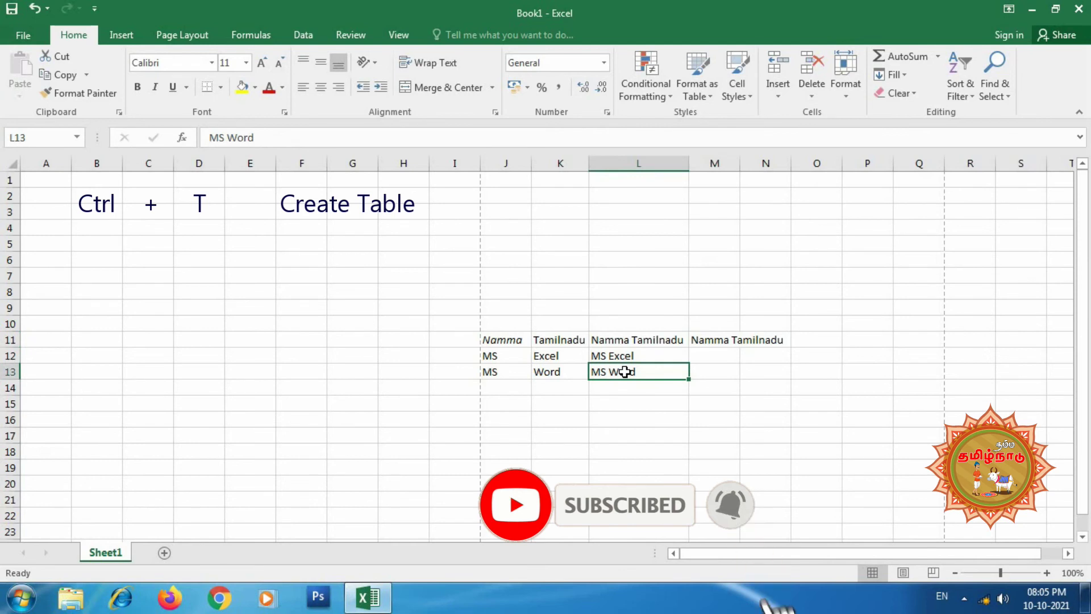
pyautogui.hotkey('ctrl', 't')
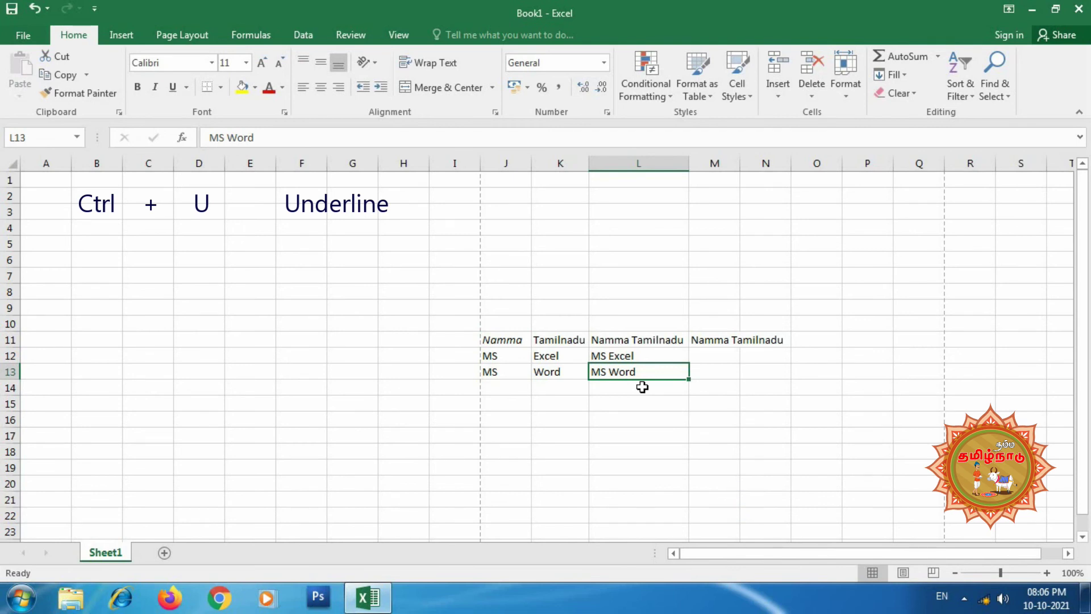
# Step: Underline MS Word in L13, then copy it and paste it into L17
pyautogui.hotkey('ctrl', 'u')
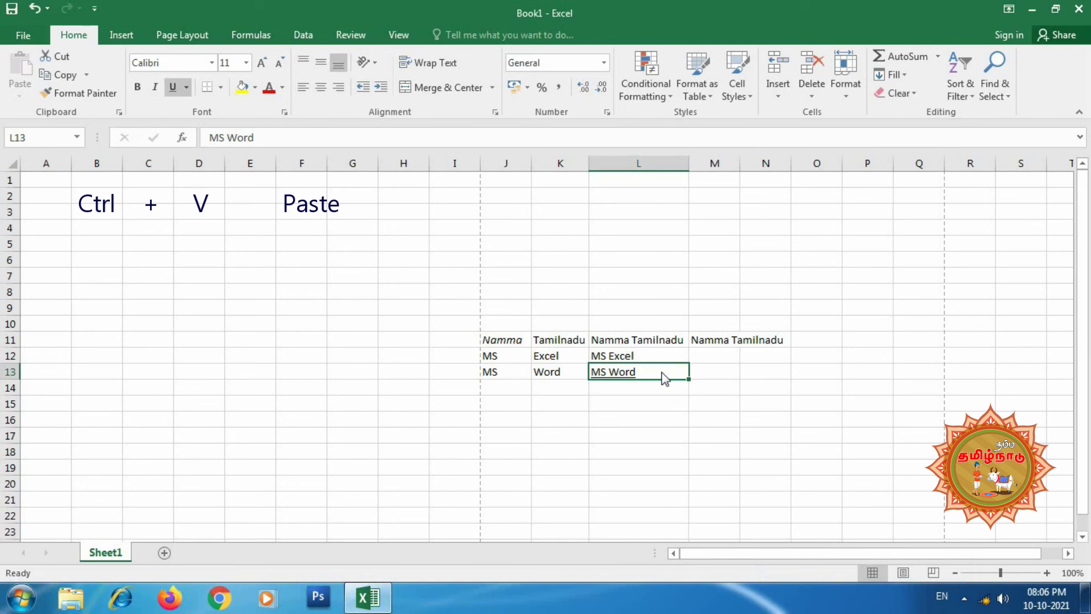
pyautogui.hotkey('ctrl', 'c')
pyautogui.click(619, 437)
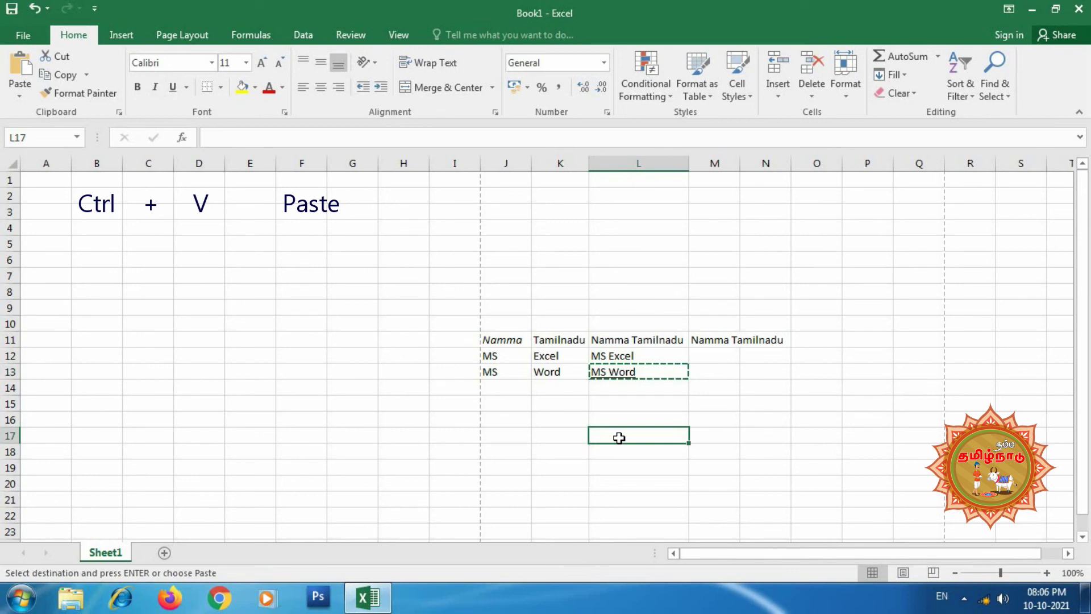
pyautogui.hotkey('ctrl', 'v')
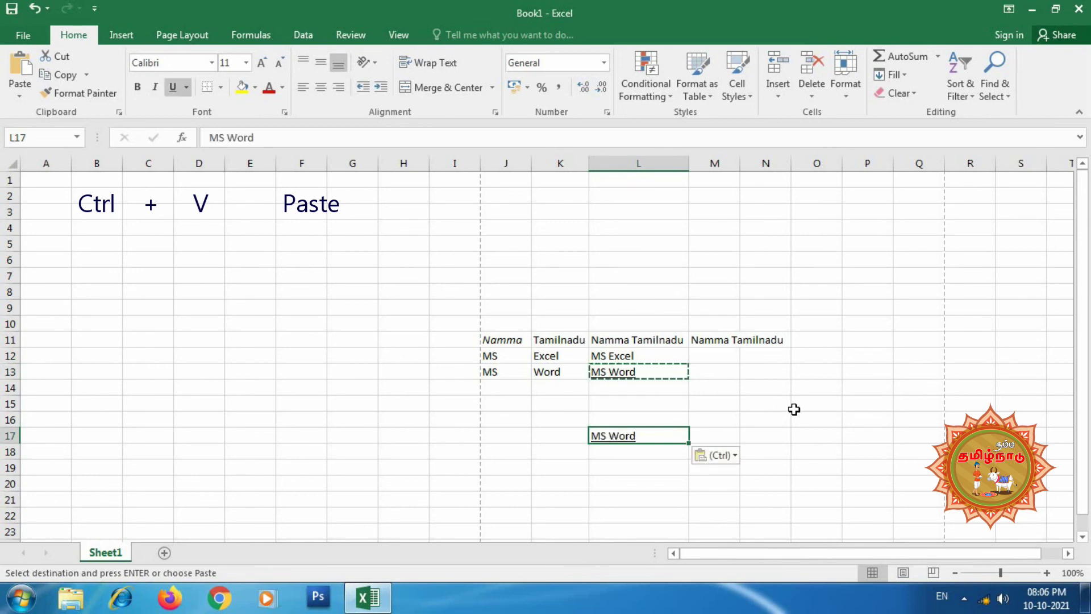
pyautogui.click(726, 420)
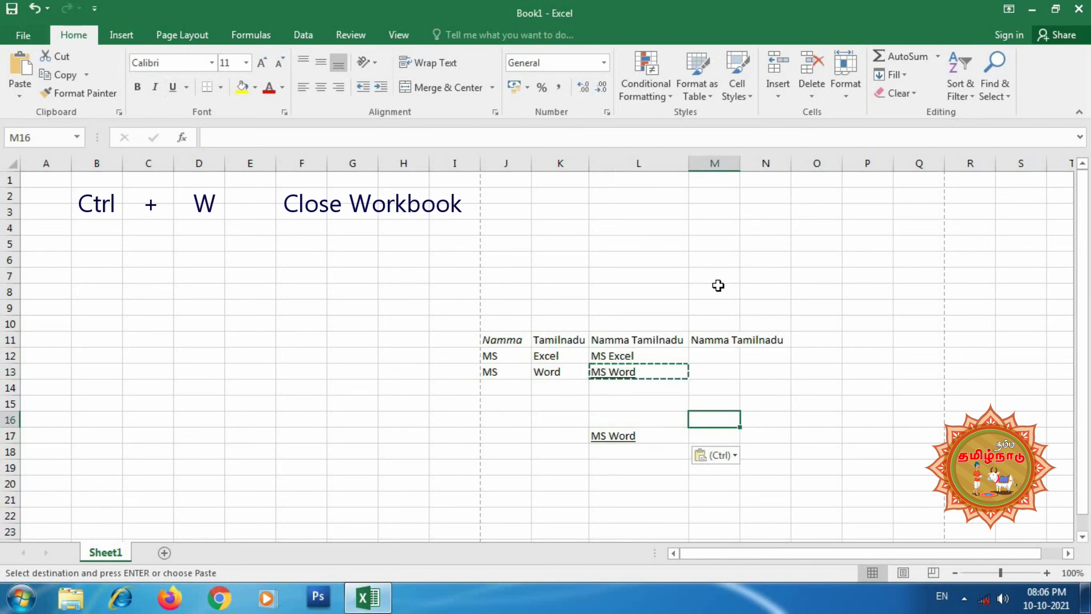
# Step: Demonstrate the Ctrl+W close shortcut, then cut MS from J13 and paste it into I18
pyautogui.hotkey('ctrl', 'w')
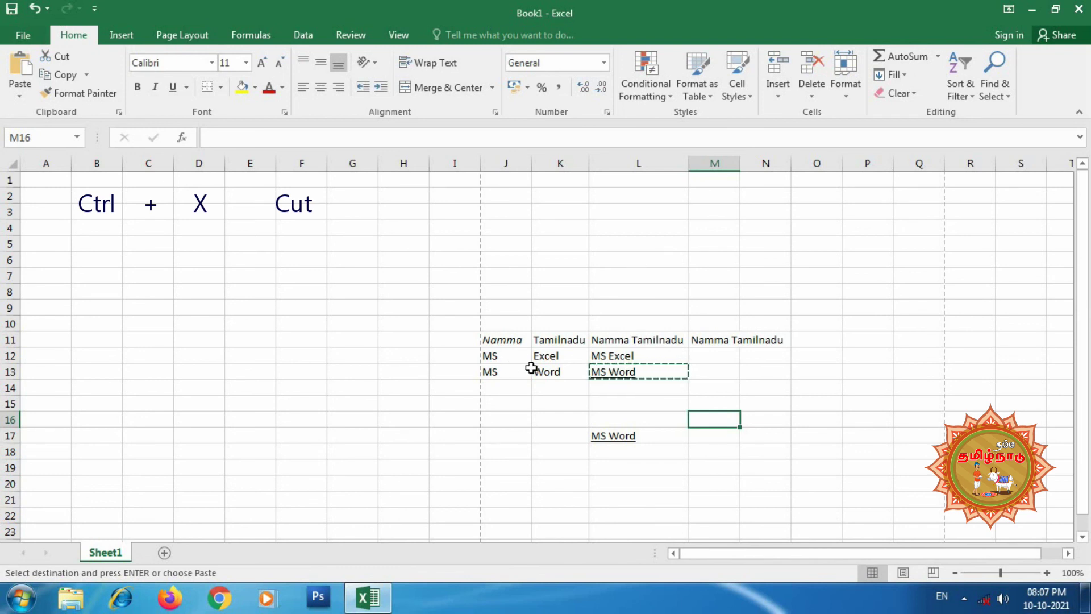
pyautogui.click(497, 371)
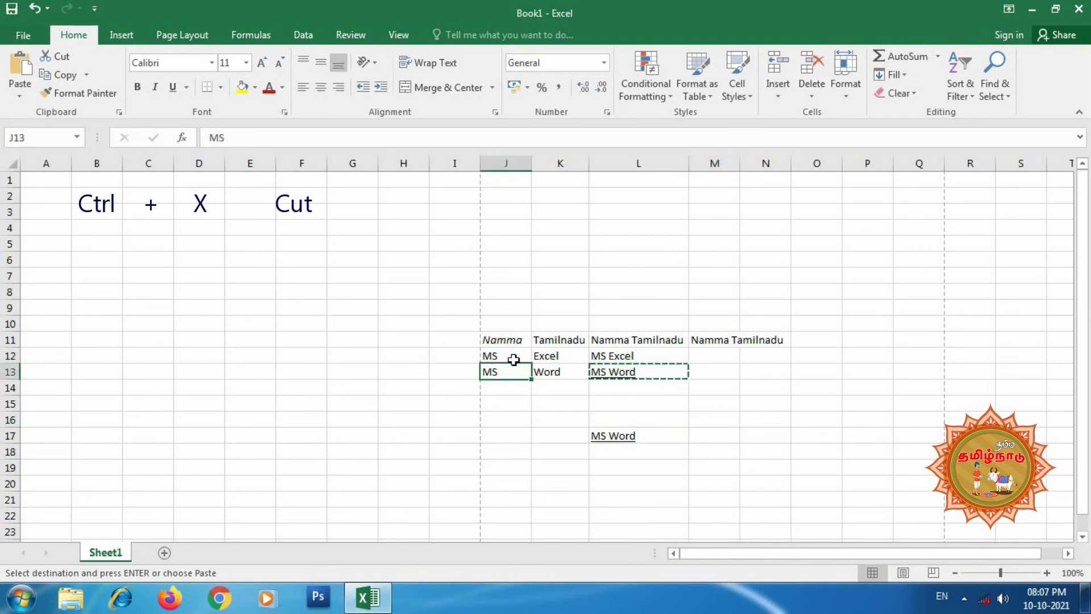
pyautogui.hotkey('ctrl', 'x')
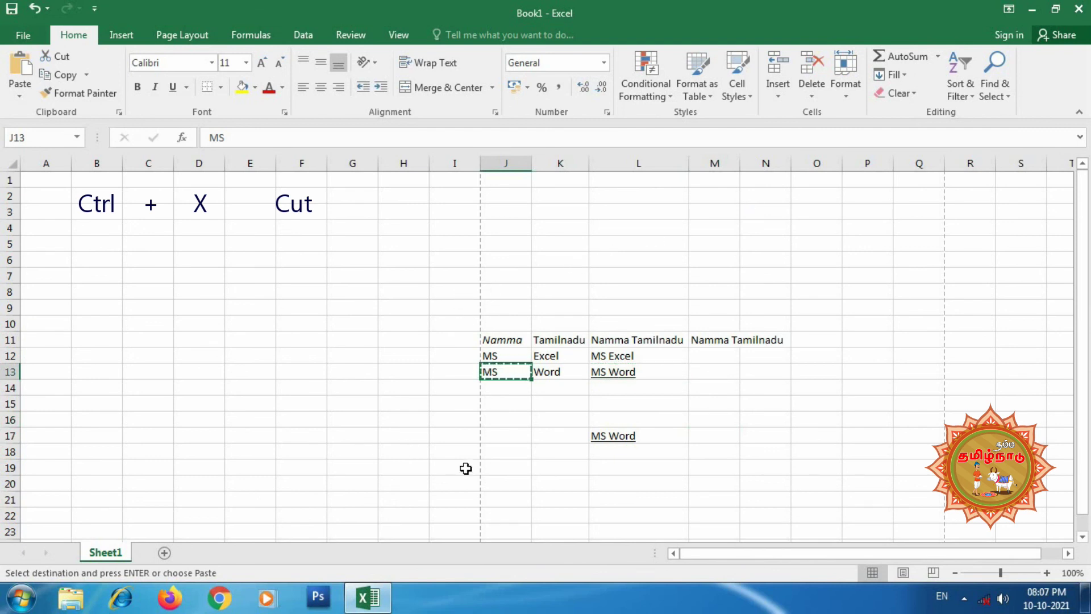
pyautogui.click(455, 445)
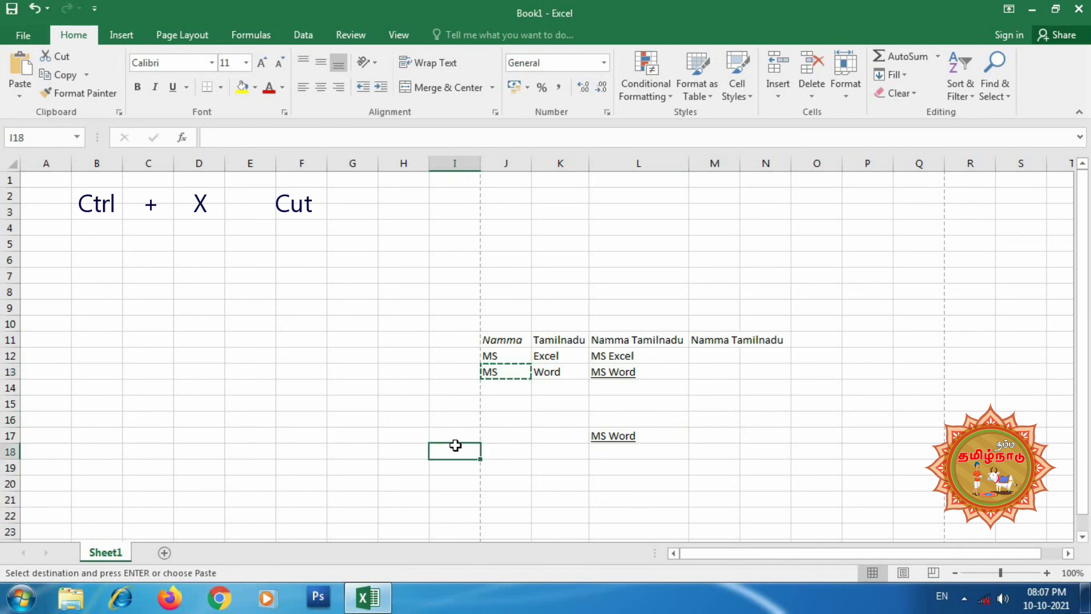
pyautogui.hotkey('ctrl', 'v')
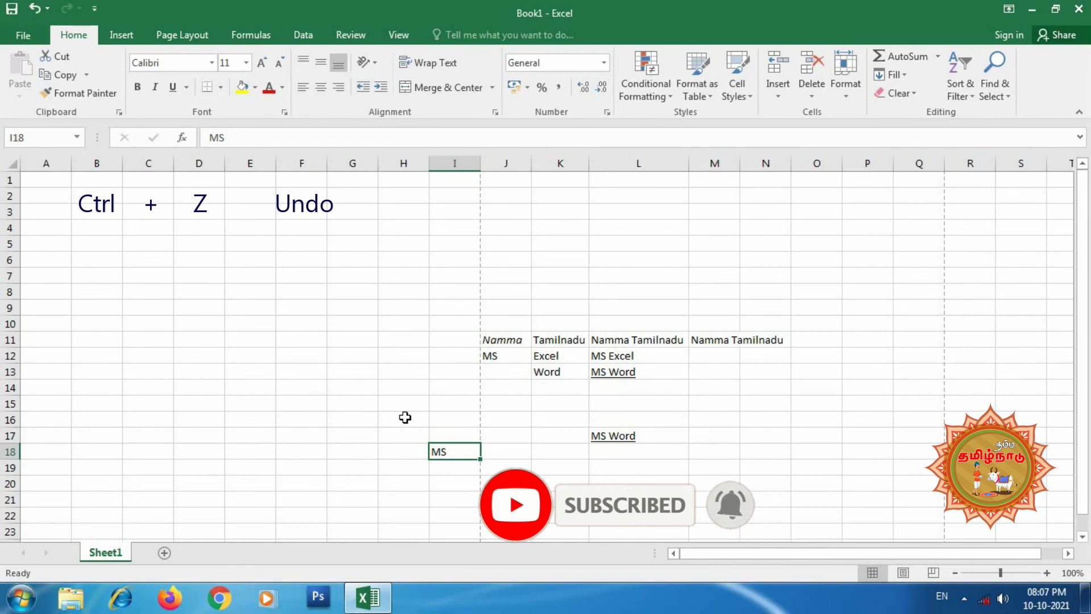
# Step: Undo the MS move to I18, redo it, then undo again so MS returns to J13
pyautogui.hotkey('ctrl', 'z')
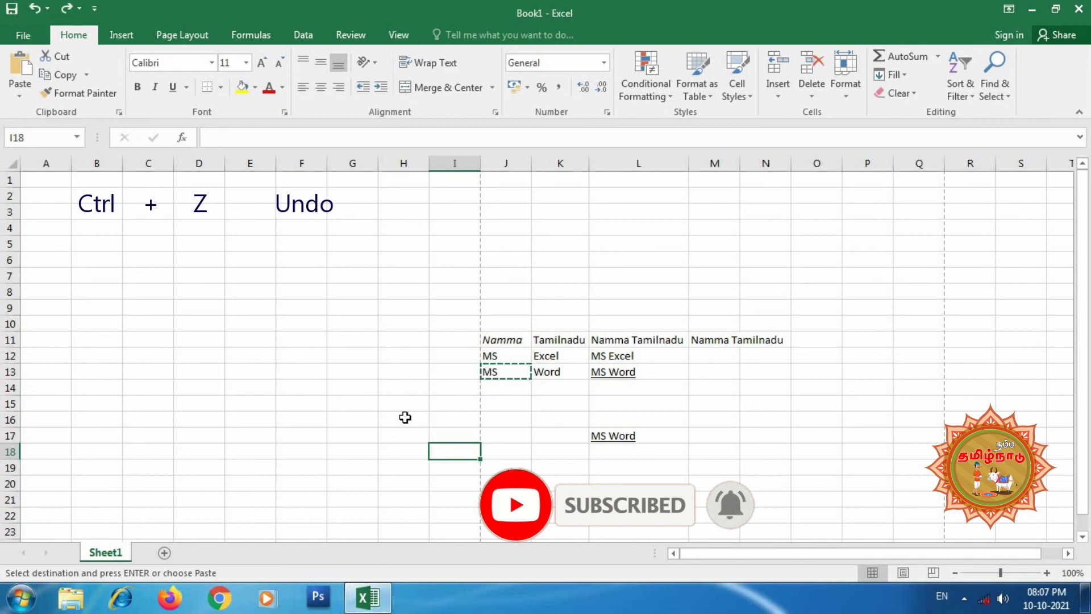
pyautogui.hotkey('ctrl', 'y')
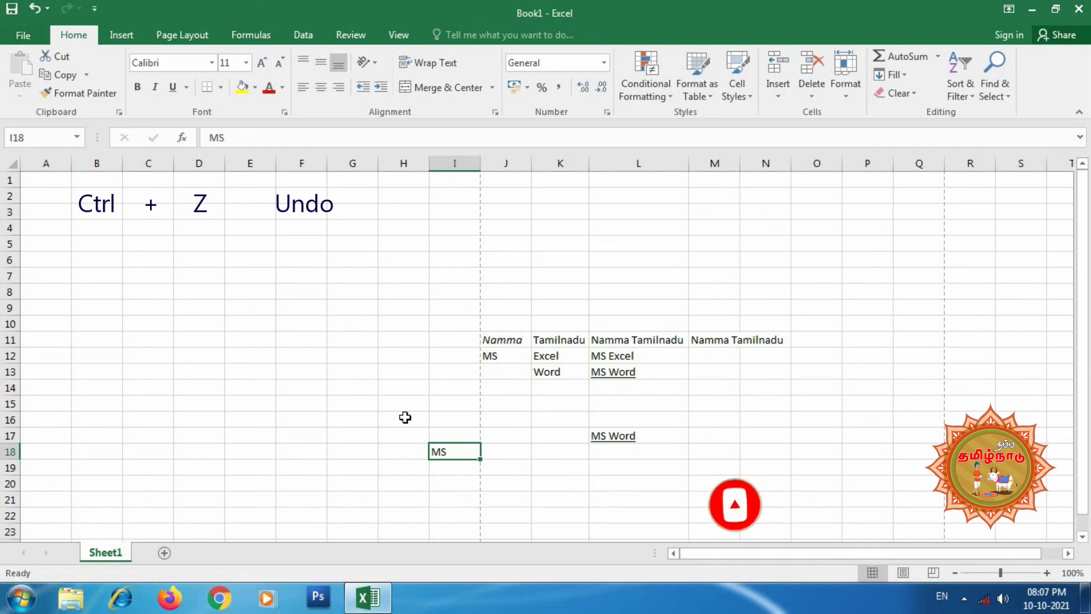
pyautogui.hotkey('ctrl', 'z')
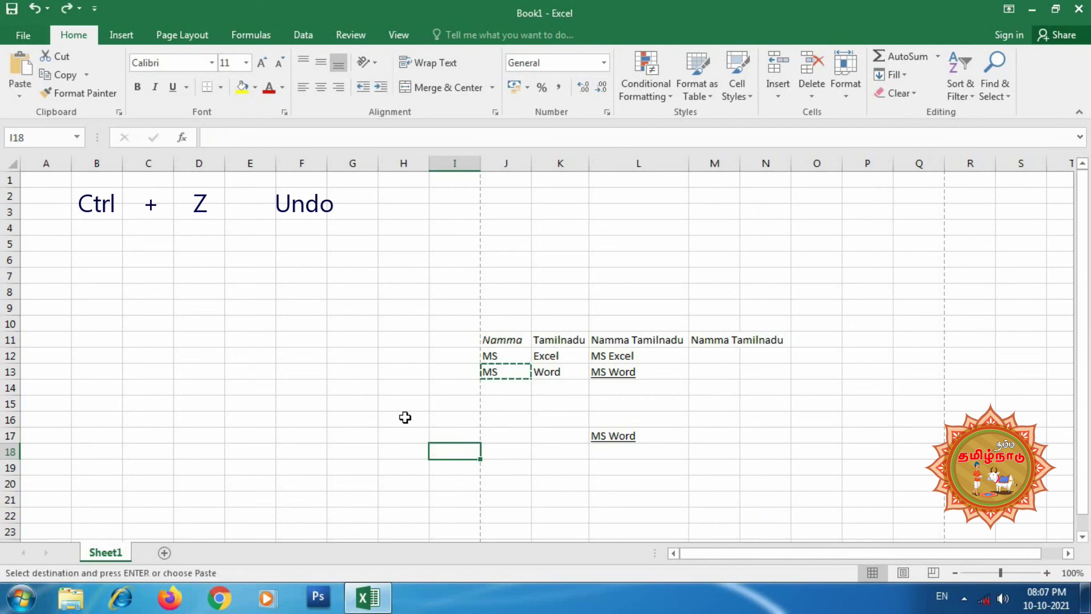